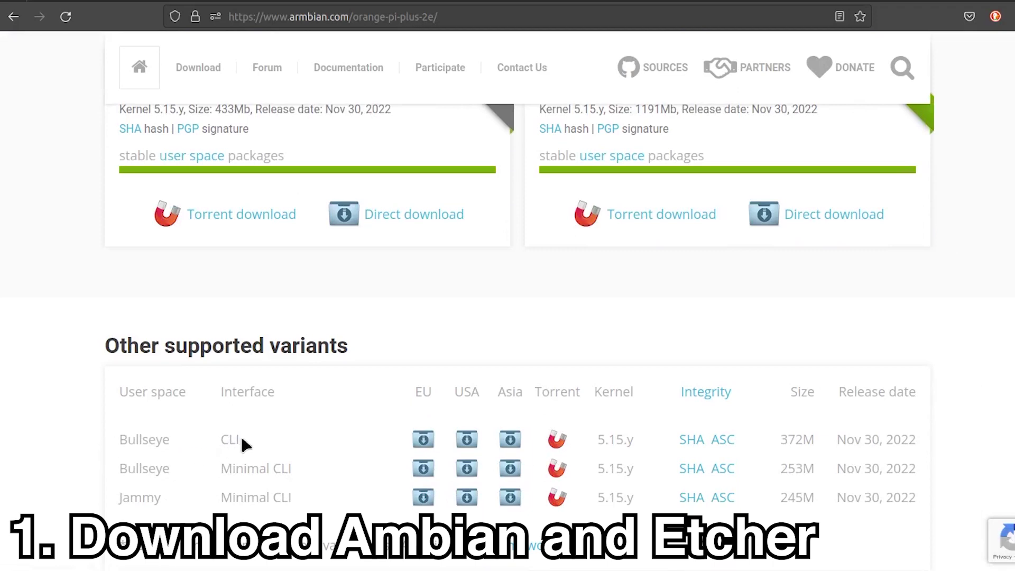
Step: Get the Armbian image and reach the Etcher download options on balena.io/etcher for flashing
click(265, 442)
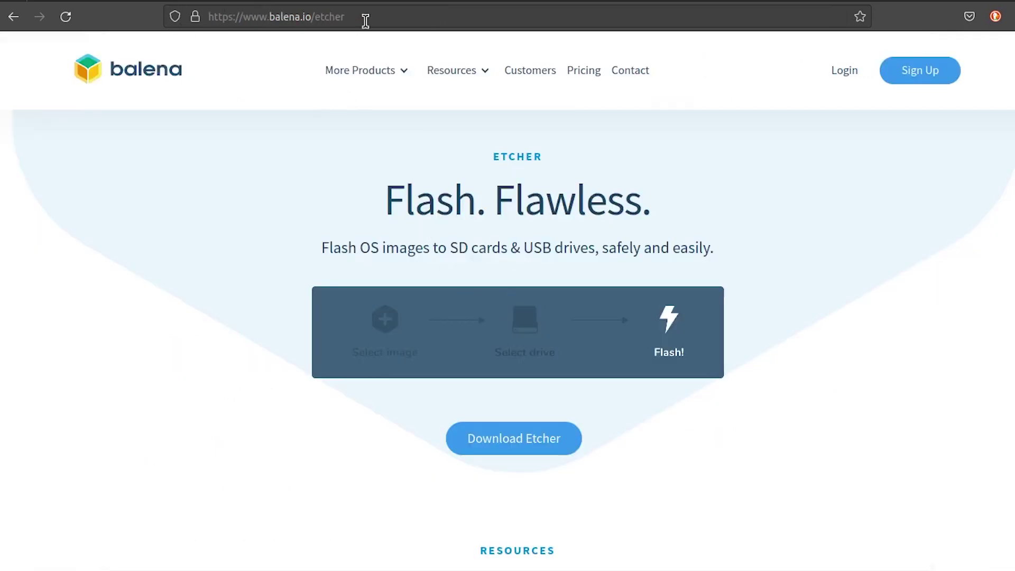
drag(364, 21, 207, 21)
click(207, 189)
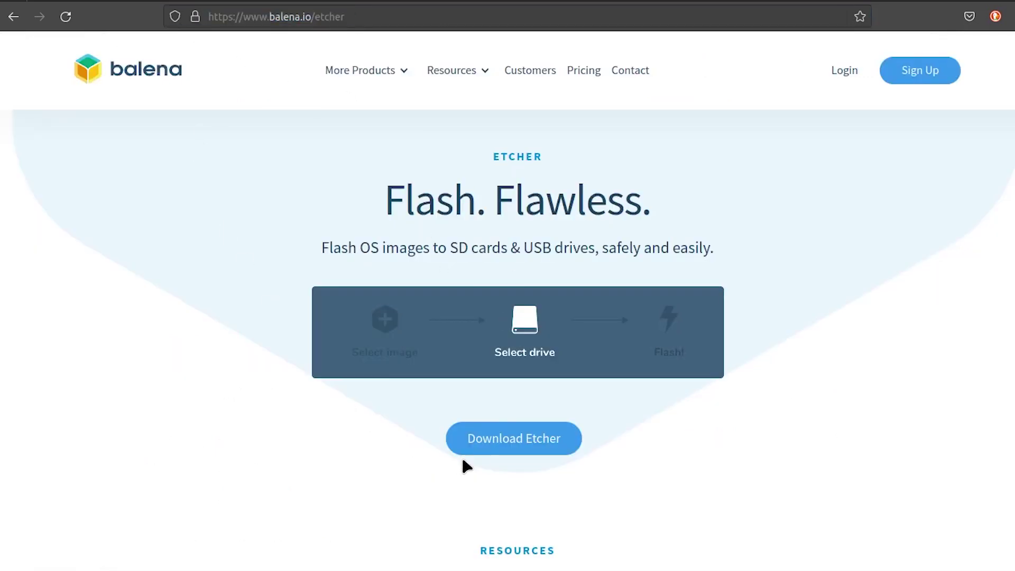
click(484, 450)
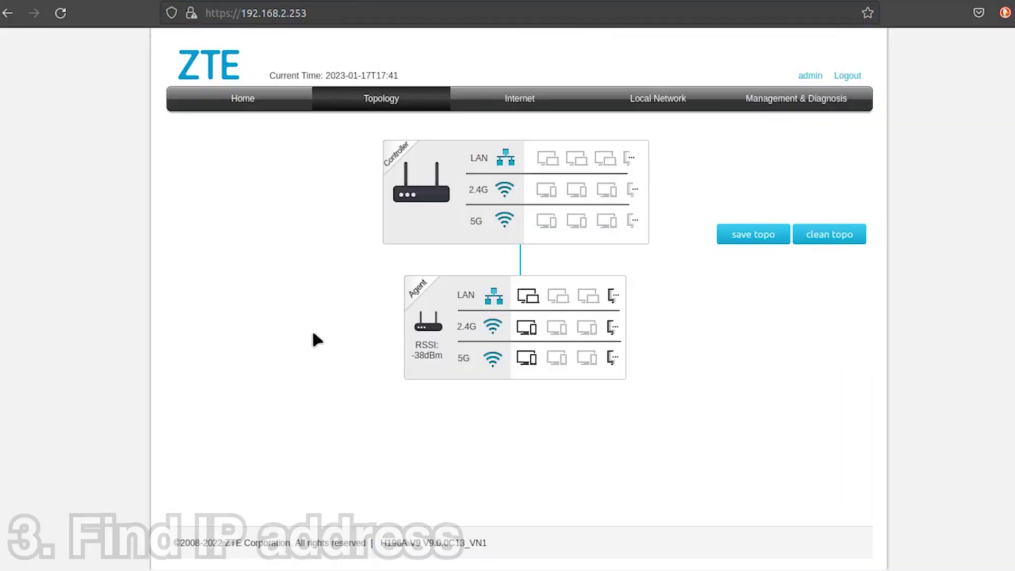
Step: Show the Agent LAN access device details revealing orangepiplus2e at 192.168.2.1
click(614, 297)
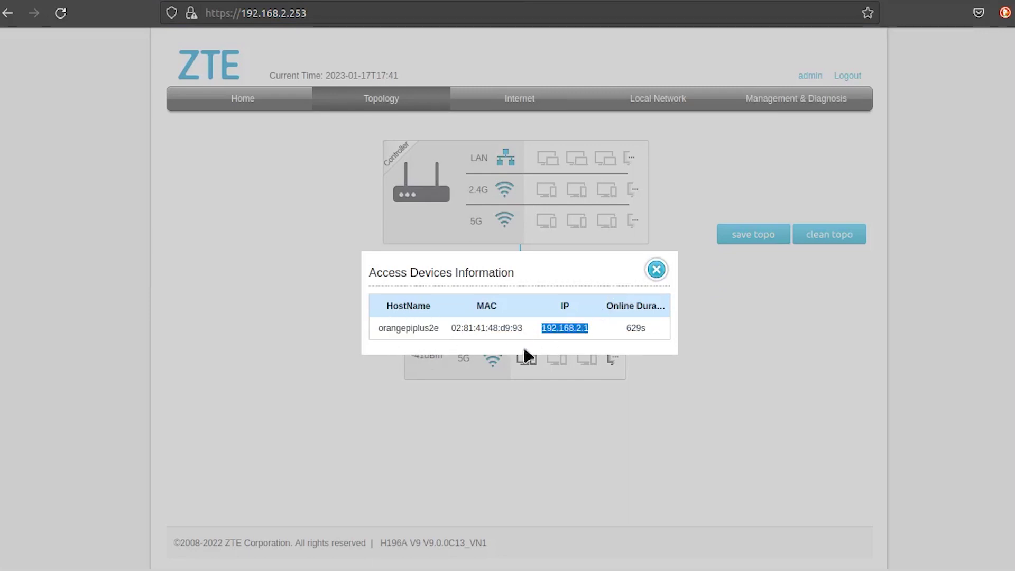
click(649, 455)
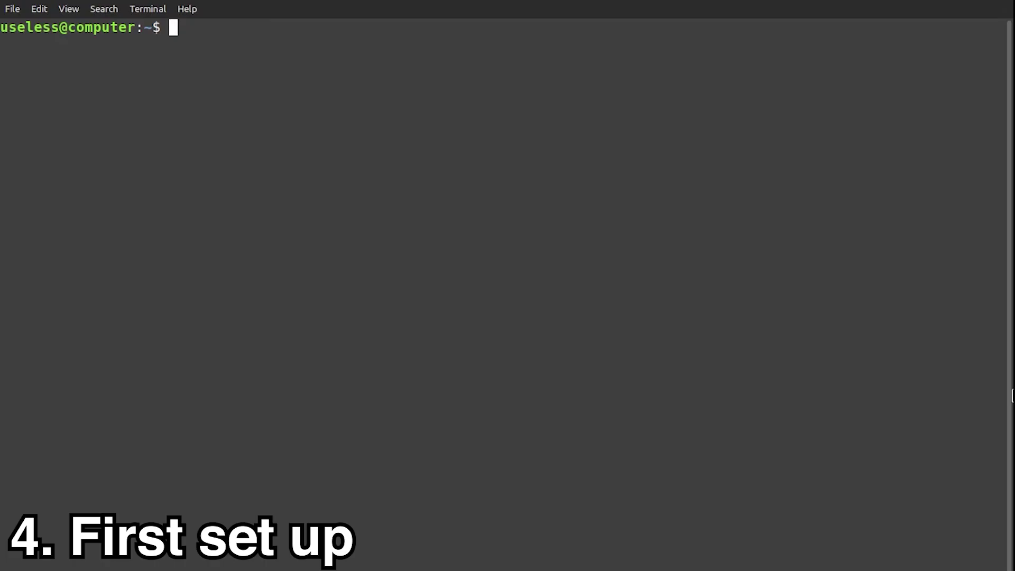
Step: SSH into the board as root at 192.168.2.1, accept the host key, and log in with the default password
text(root@192.168.2.1)
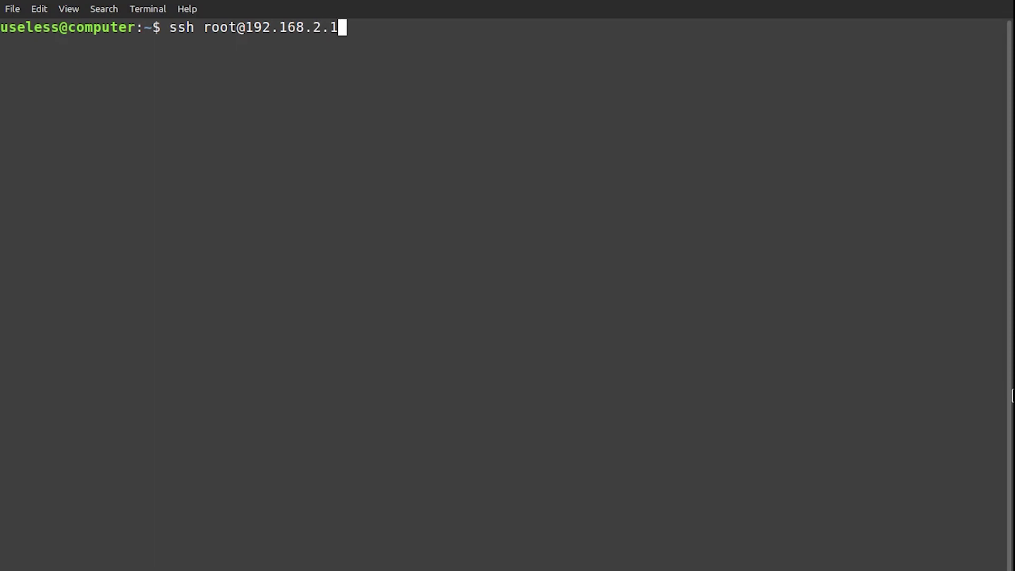
key(Return)
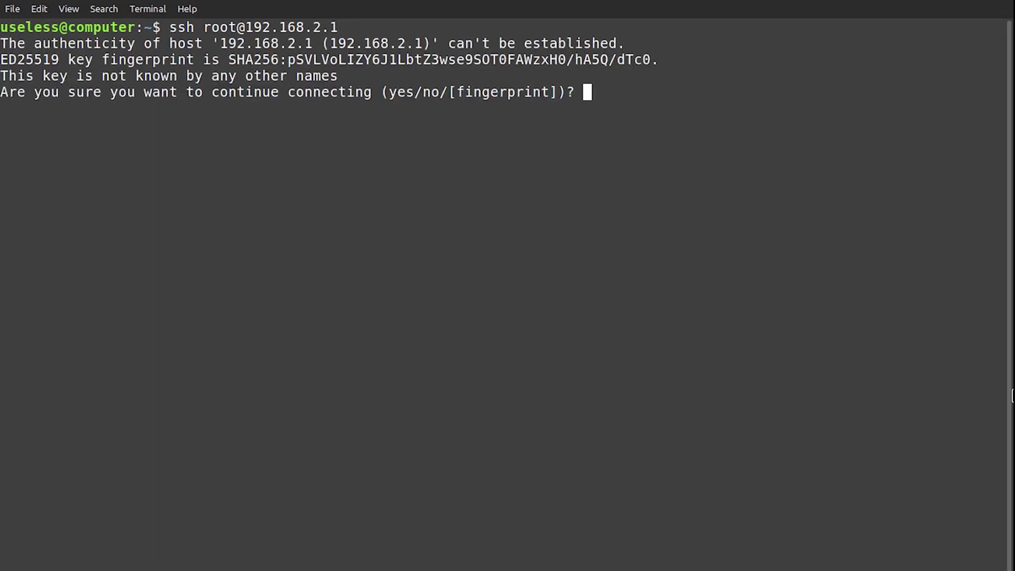
text(yes)
key(Return)
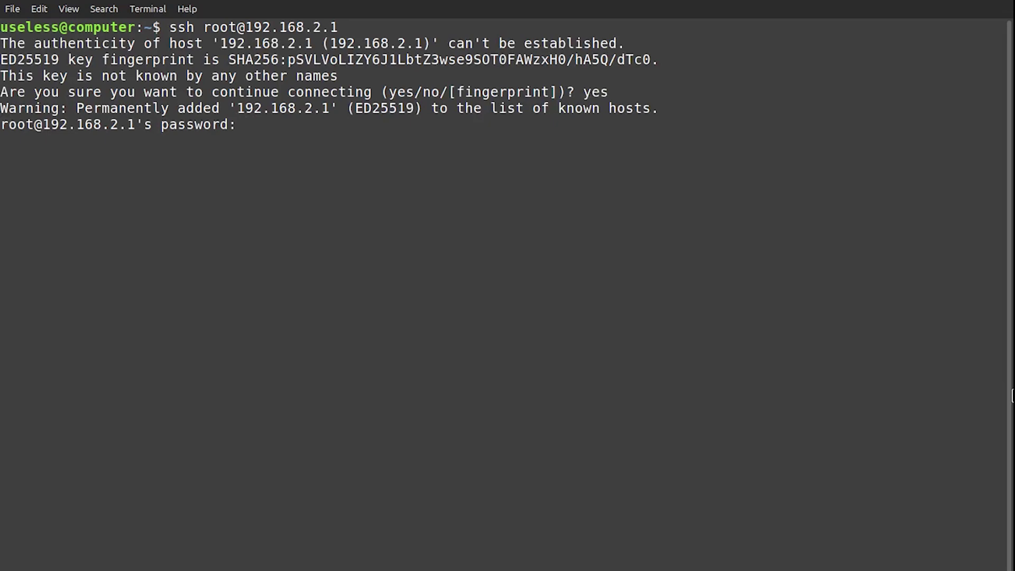
text(1234)
key(Return)
Step: Set and confirm a new root password
text(*********)
key(Return)
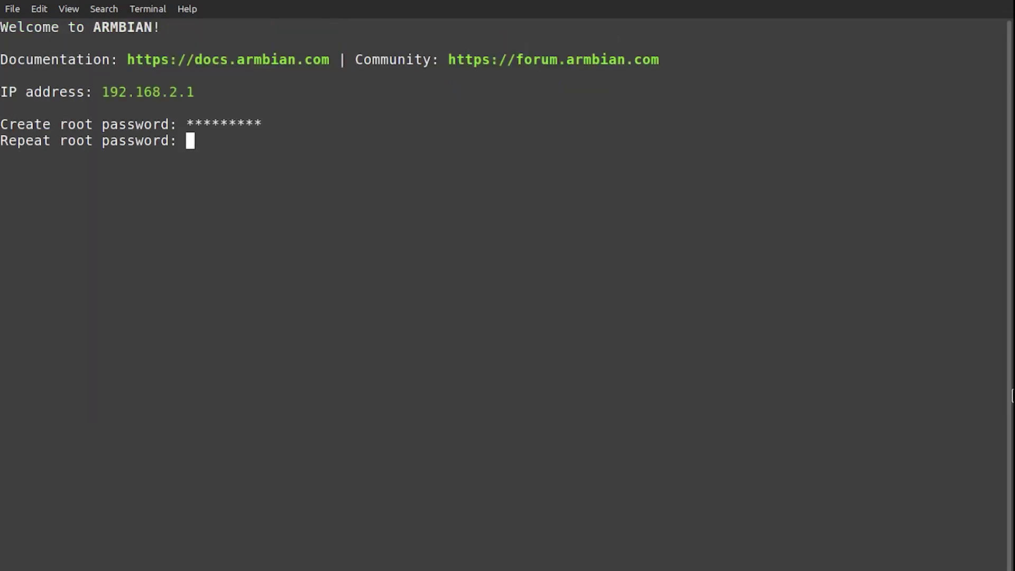
text(*********)
key(Return)
Step: Choose the bash shell and create a new user account with its password, keeping default details
text(1orange)
key(Return)
text(*********)
key(Return)
text(*********)
key(Return)
key(Return)
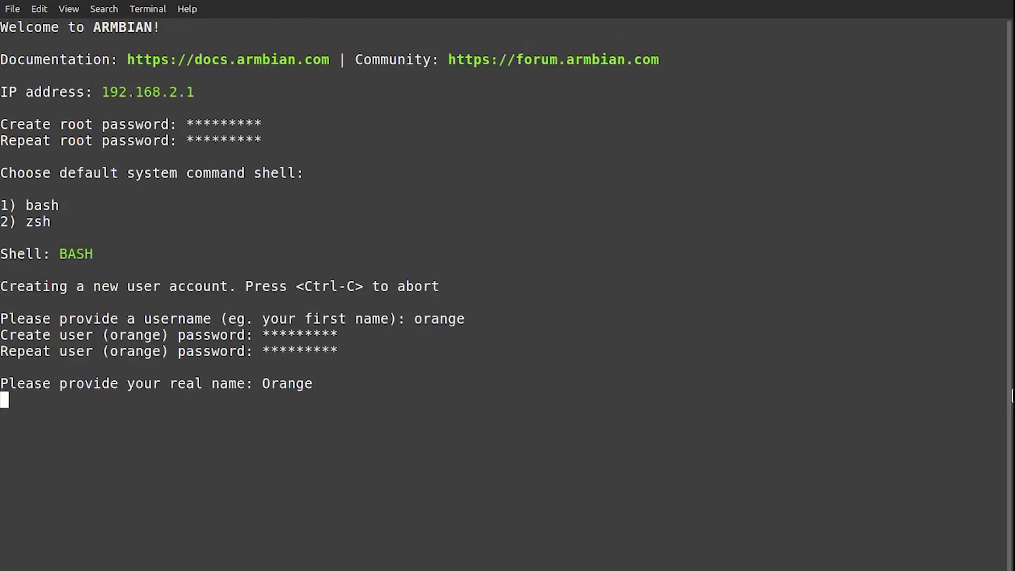
text(n)
key(Return)
Step: Pick locale 54 from the list, then choose option 11
key(Return)
scroll(850, 340, up, 20)
scroll(941, 351, down, 15)
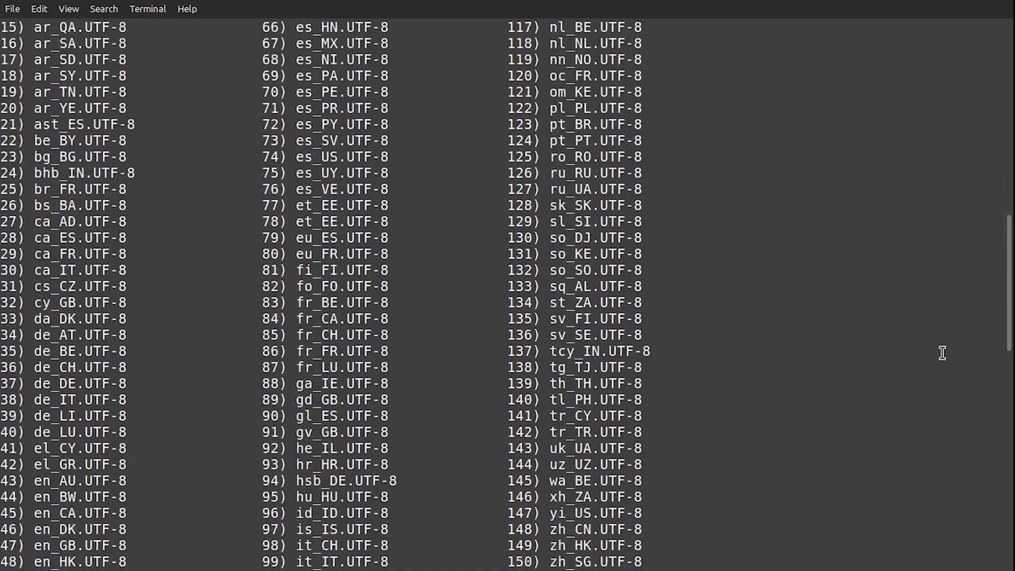
scroll(828, 306, down, 10)
text(54)
key(Return)
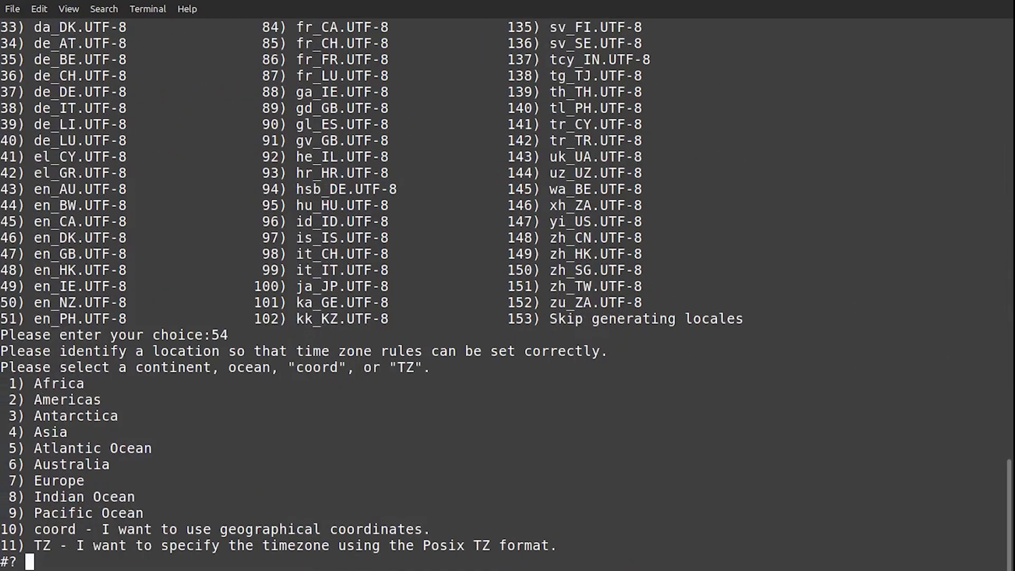
text(11)
key(Return)
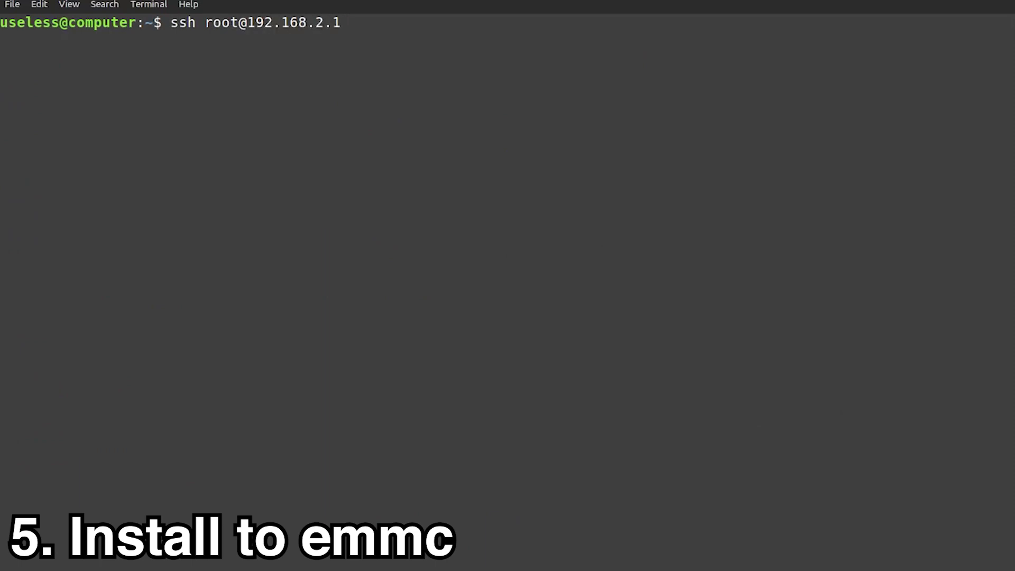
Step: Reconnect over SSH as root and launch armbian-config
key(Return)
key(Return)
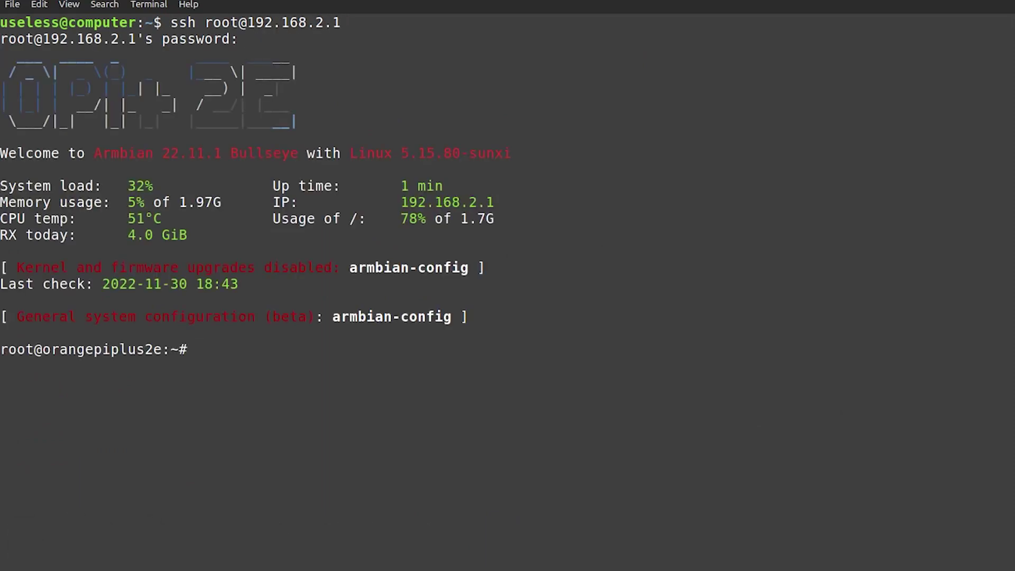
key(Return)
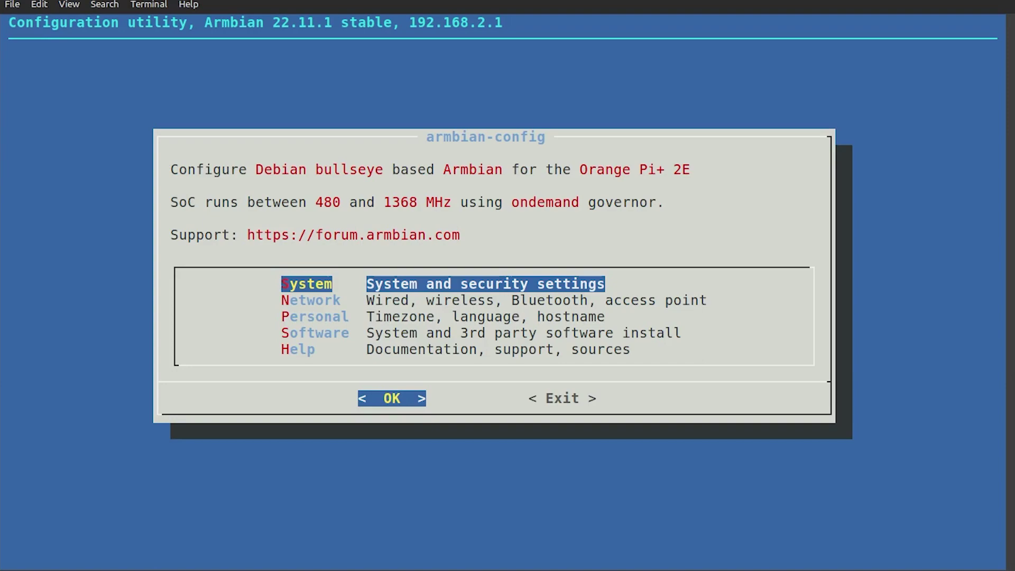
key(Down)
key(Up)
Step: Install the system to eMMC with ext4 and power off the board
key(Return)
key(Down)
key(Up)
key(Return)
key(Up)
key(Return)
key(Return)
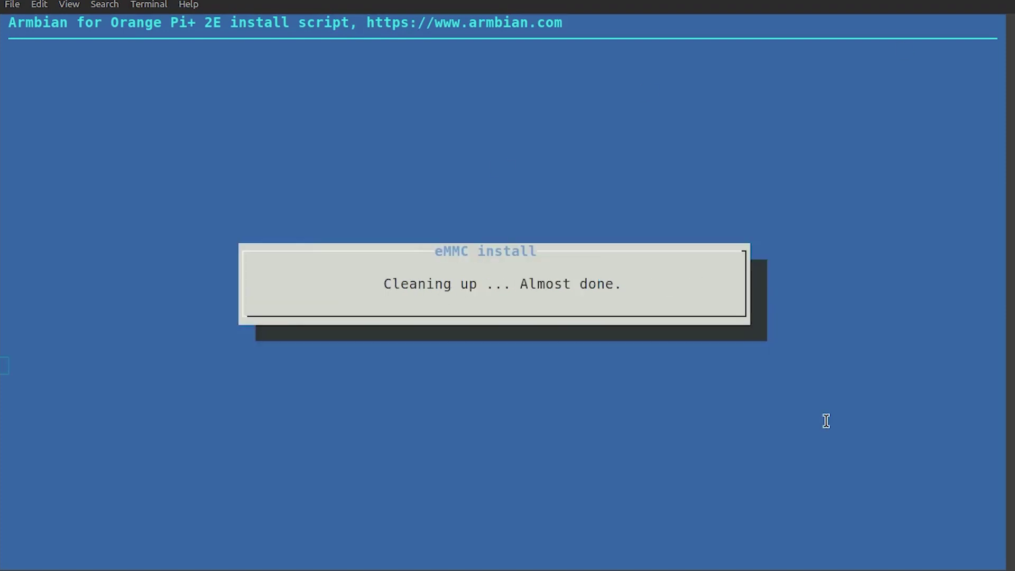
click(377, 316)
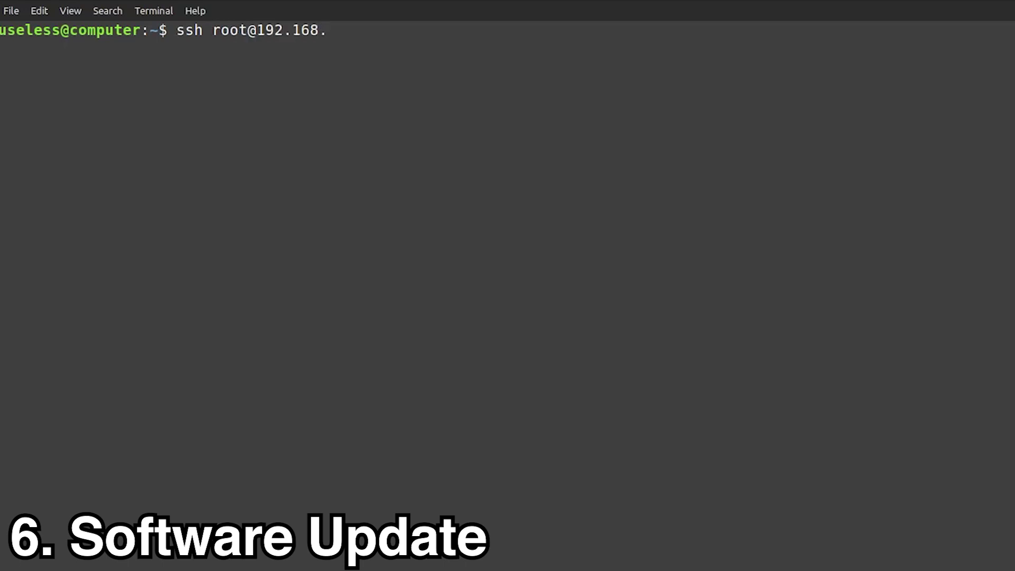
Step: Log back into the board over SSH as root and run armbian-config
text(2.1)
key(Return)
key(Return)
text(ar)
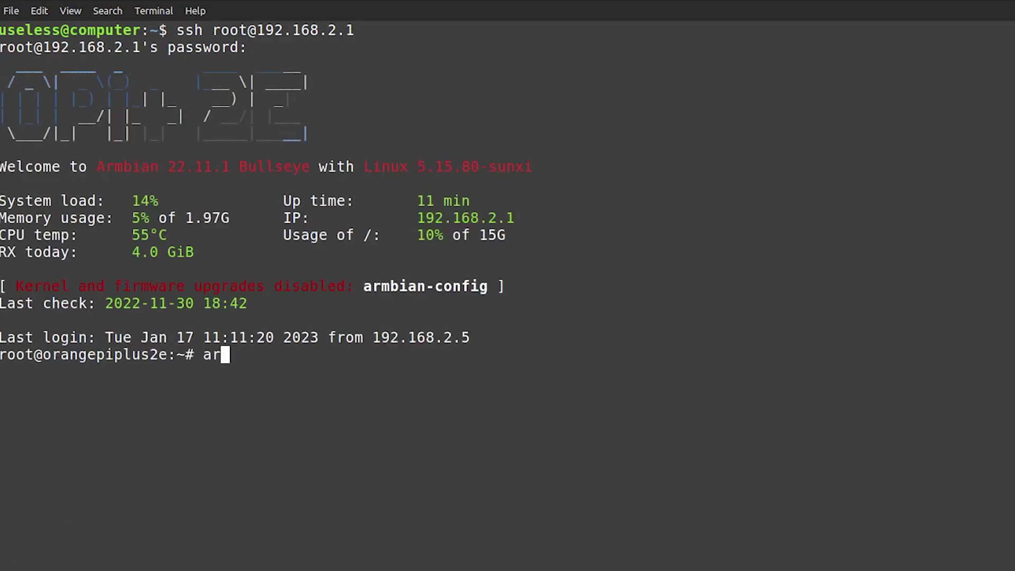
text(mbian-config)
key(Return)
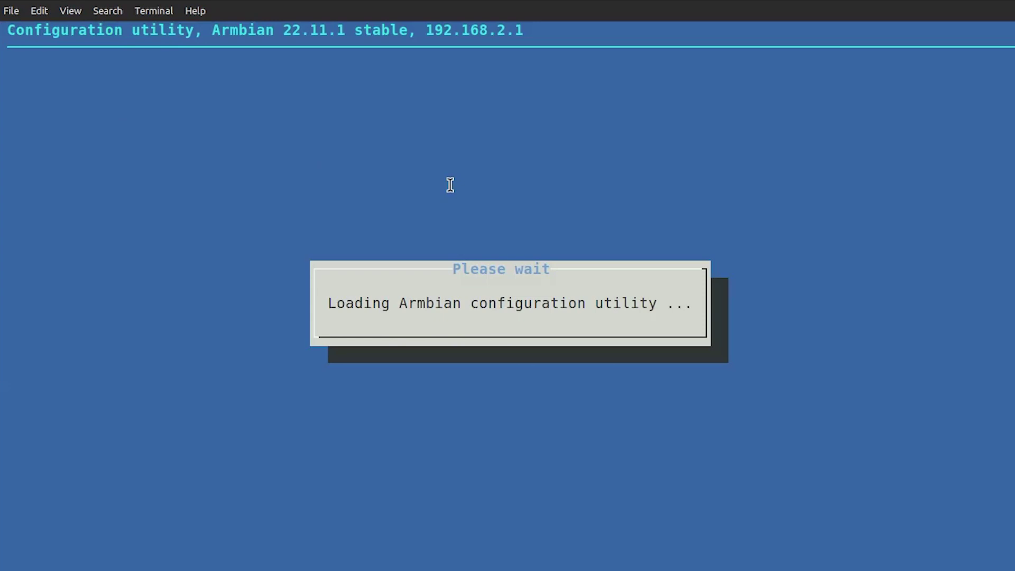
key(Return)
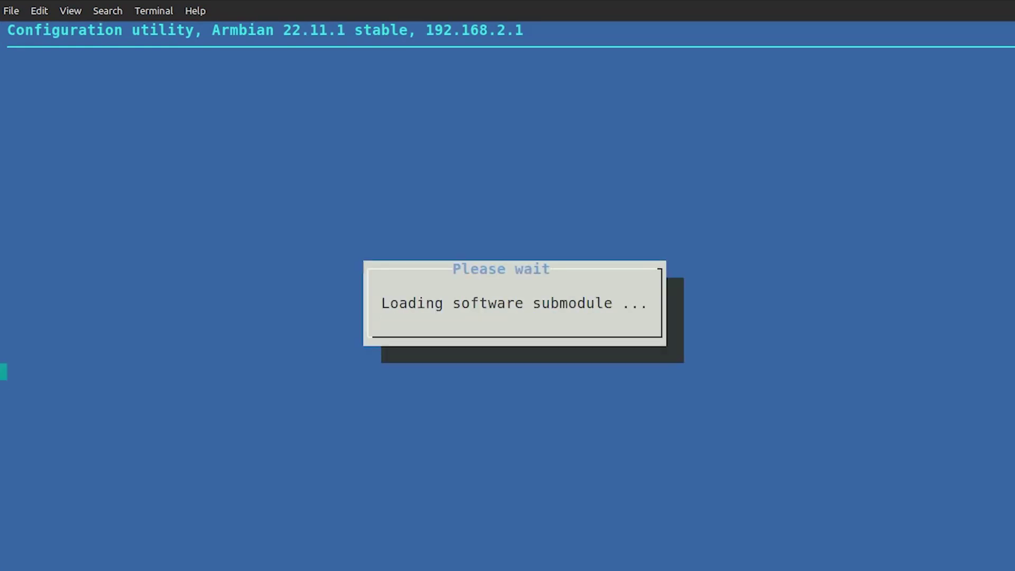
Step: Update the board firmware from the system settings and reboot the board
key(Down)
key(Down)
key(Down)
key(Down)
key(Down)
key(Tab)
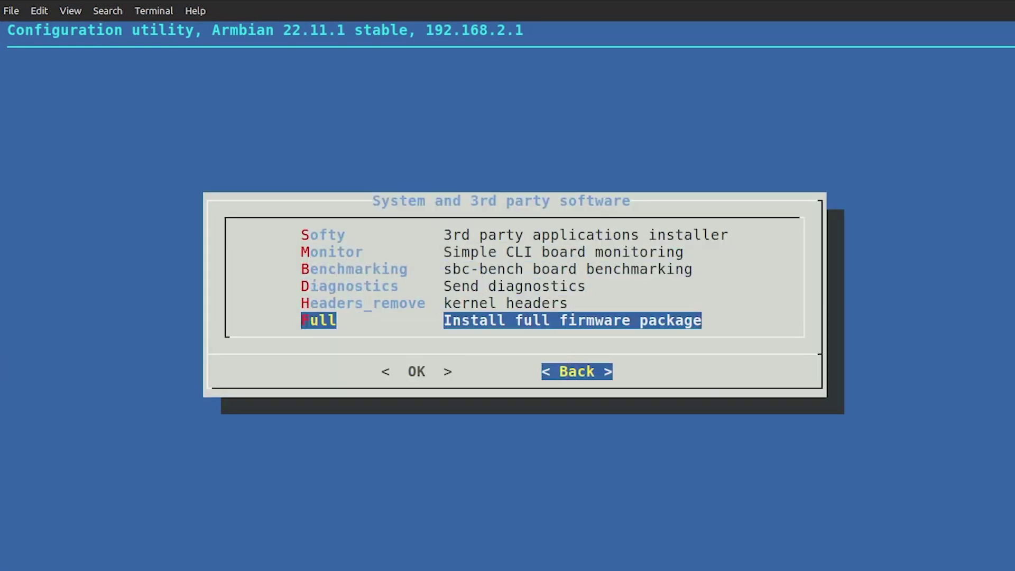
key(Return)
key(Down)
key(Down)
key(Down)
key(Down)
key(Down)
key(Down)
key(Down)
key(Down)
key(Return)
key(Right)
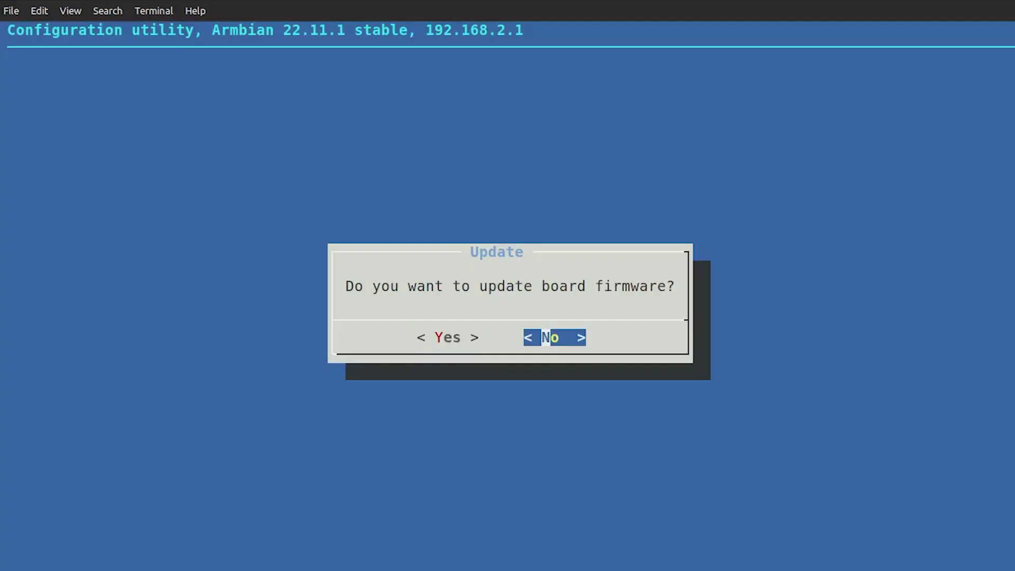
key(Left)
key(Return)
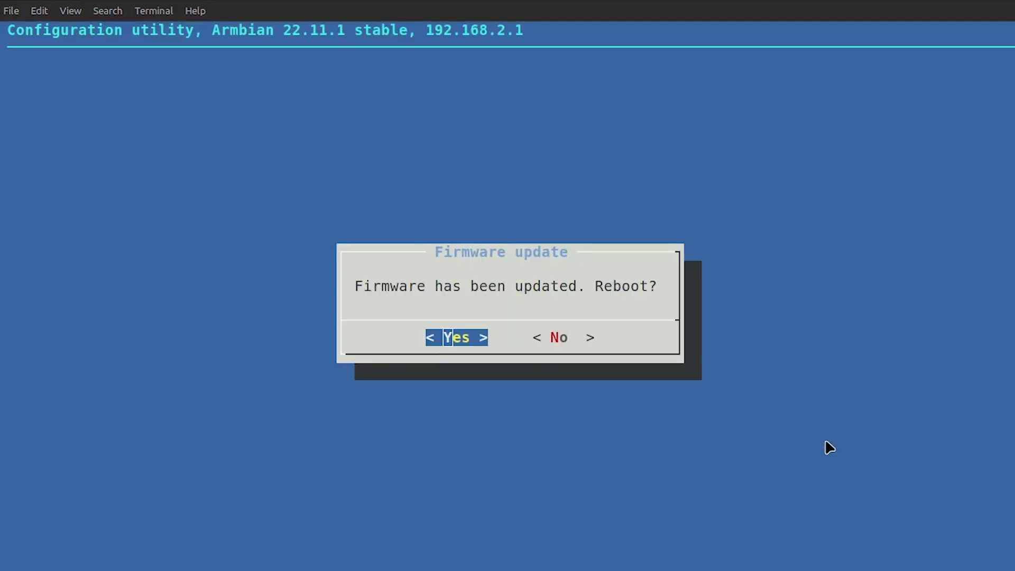
click(469, 340)
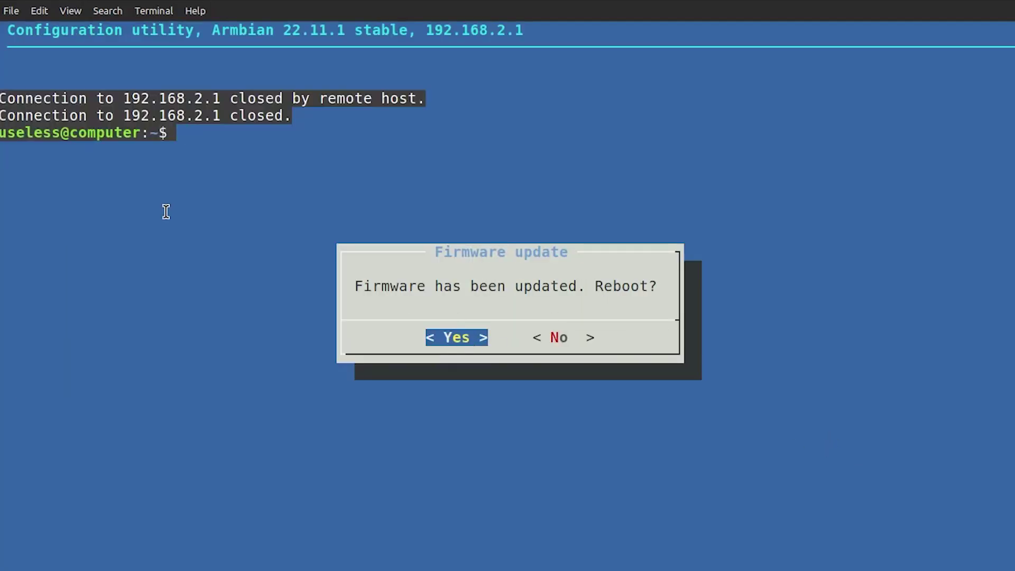
key(ctrl+c)
key(ctrl+c)
text(clear)
key(Return)
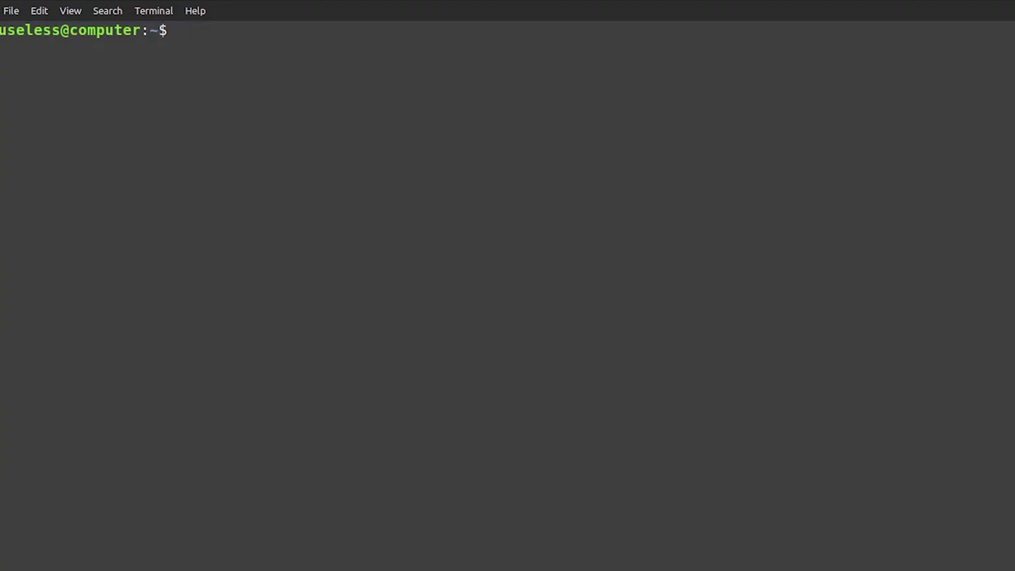
text(ssh root@192.168.2.1)
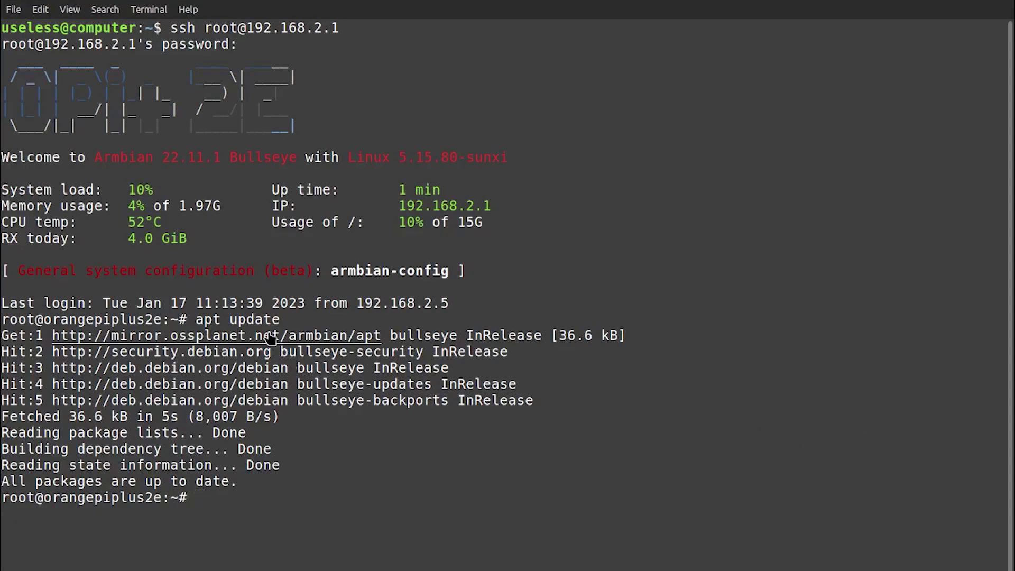
drag(529, 318, 195, 317)
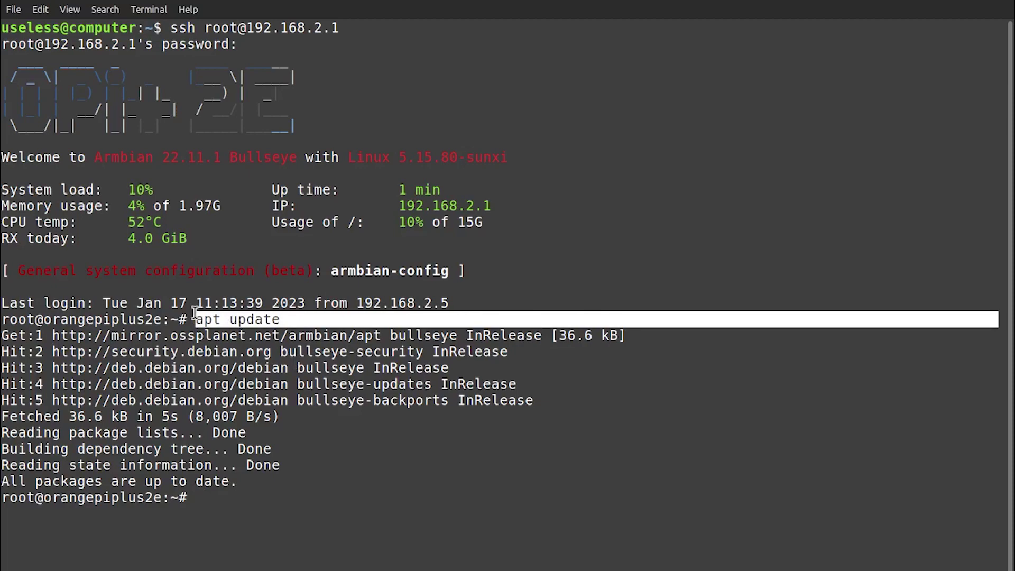
drag(245, 484, 3, 484)
click(296, 506)
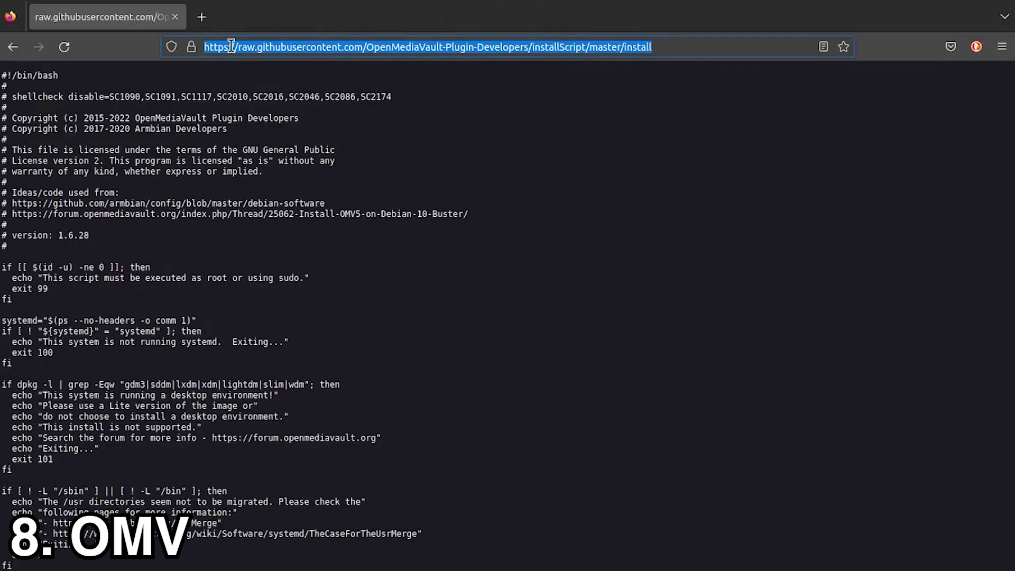
right_click(231, 46)
click(282, 114)
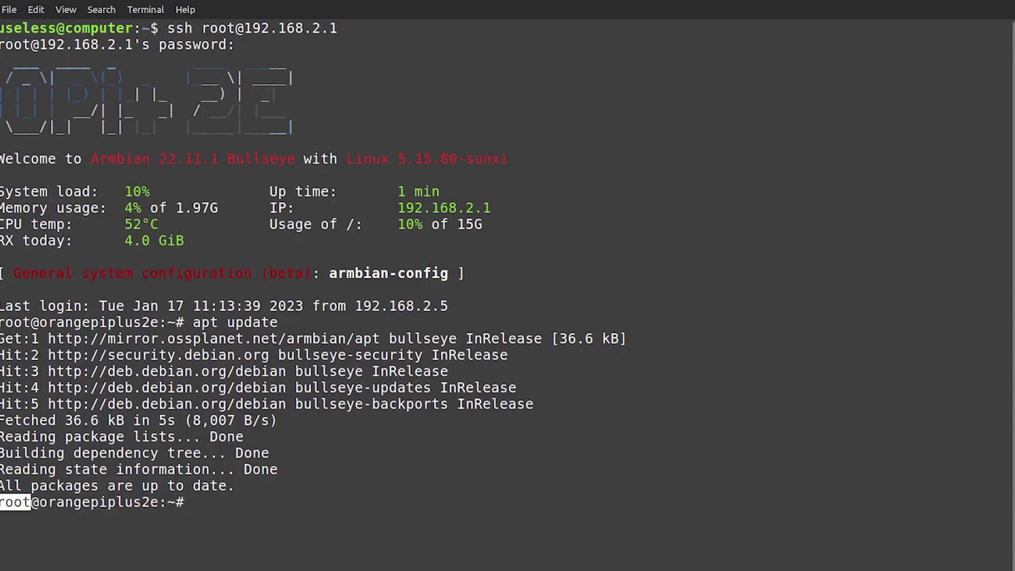
Step: Run wget -O - with the pasted install-script URL piped to bash and review the output
text(wget)
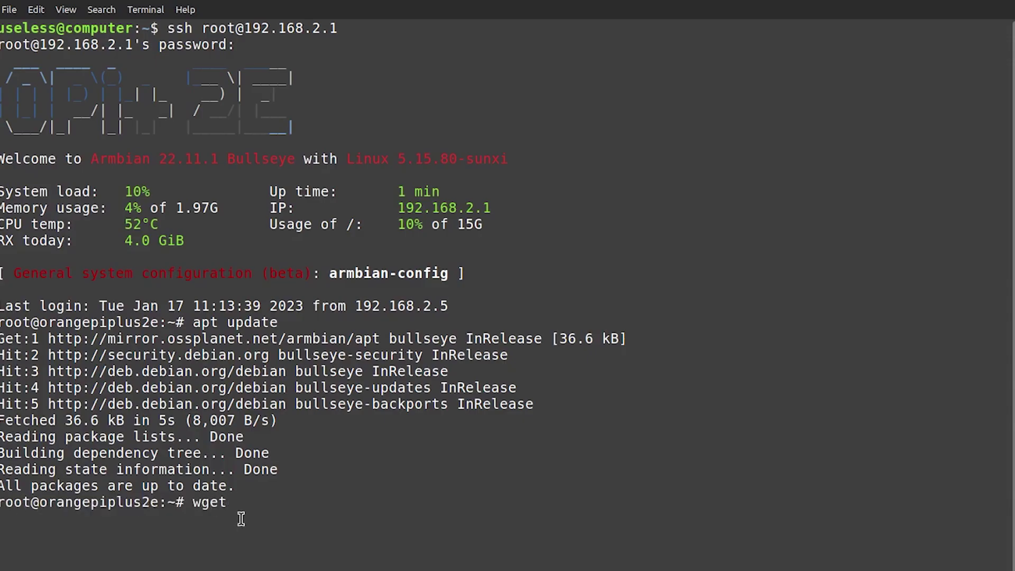
text( -O -)
key(ctrl+shift+v)
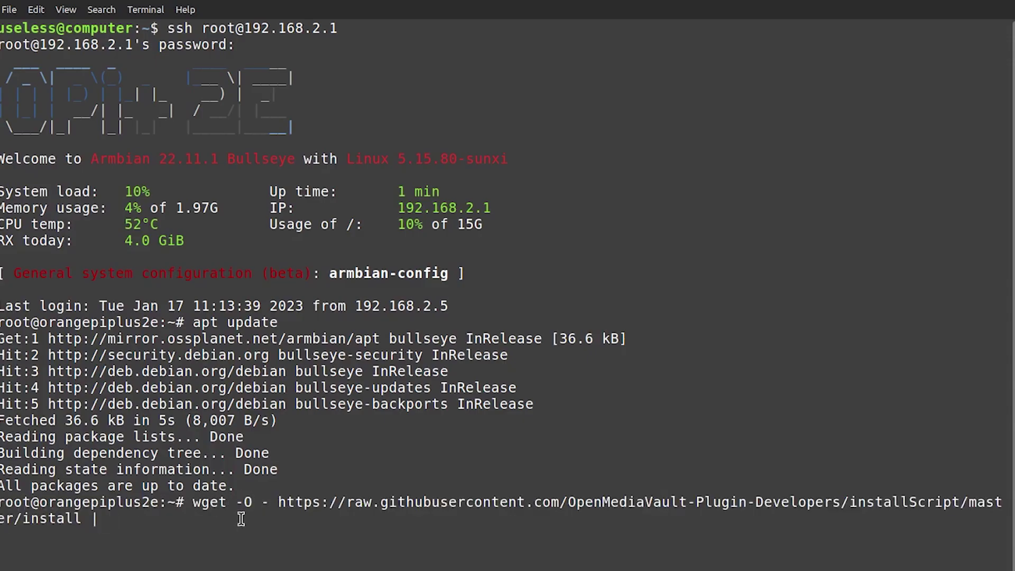
drag(242, 519, 199, 502)
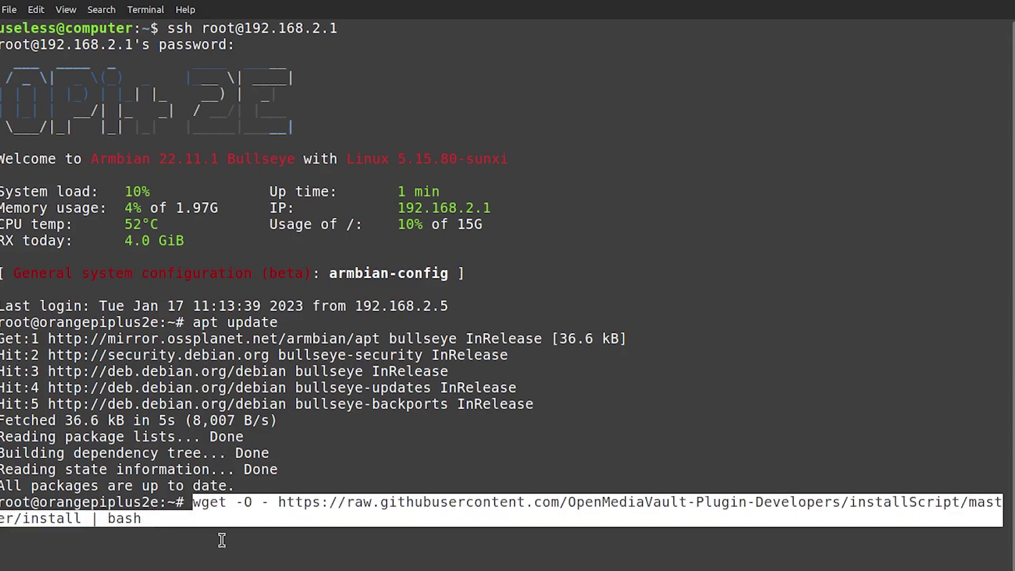
key(Return)
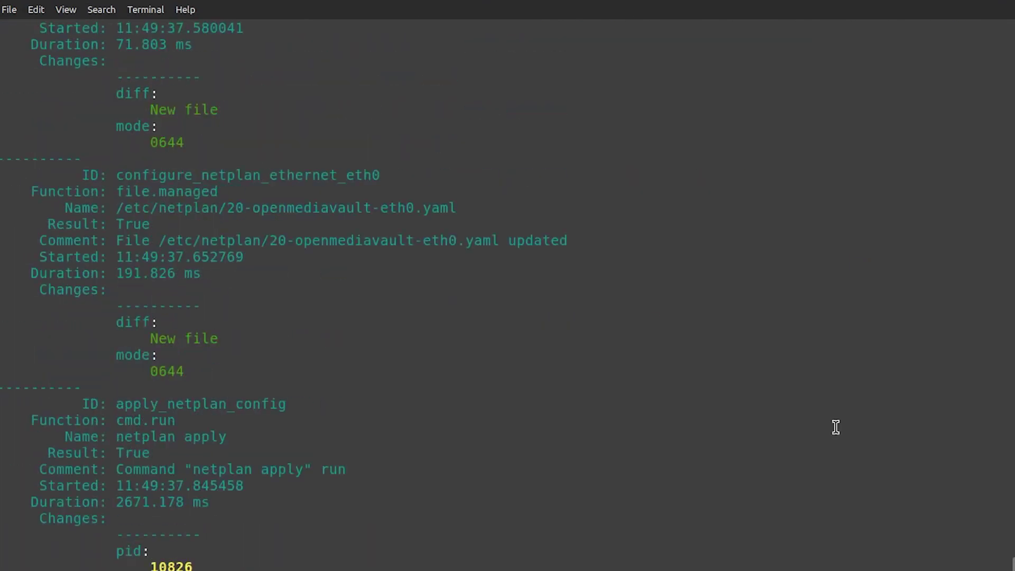
scroll(834, 426, up, 15)
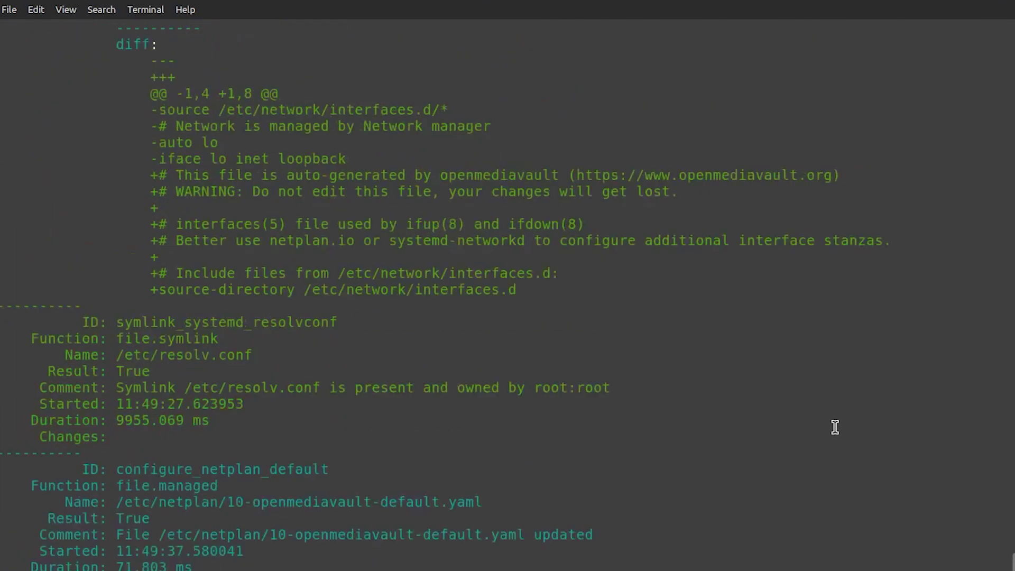
drag(117, 257, 397, 274)
scroll(403, 302, down, 15)
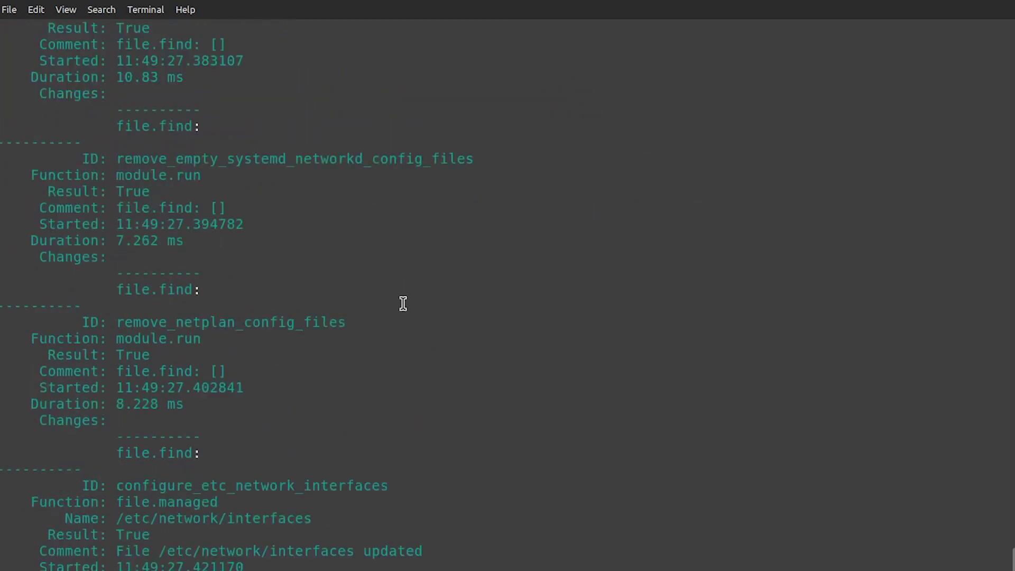
scroll(405, 307, down, 4)
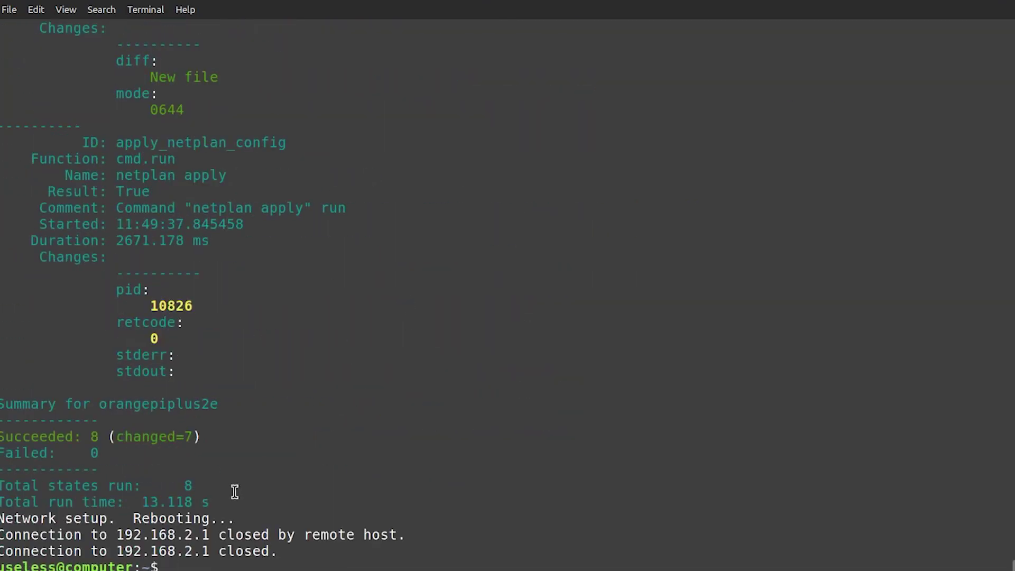
Step: Log into the OpenMediaVault web interface at 192.168.2.1 as admin without saving the login
drag(234, 491, 34, 486)
click(34, 486)
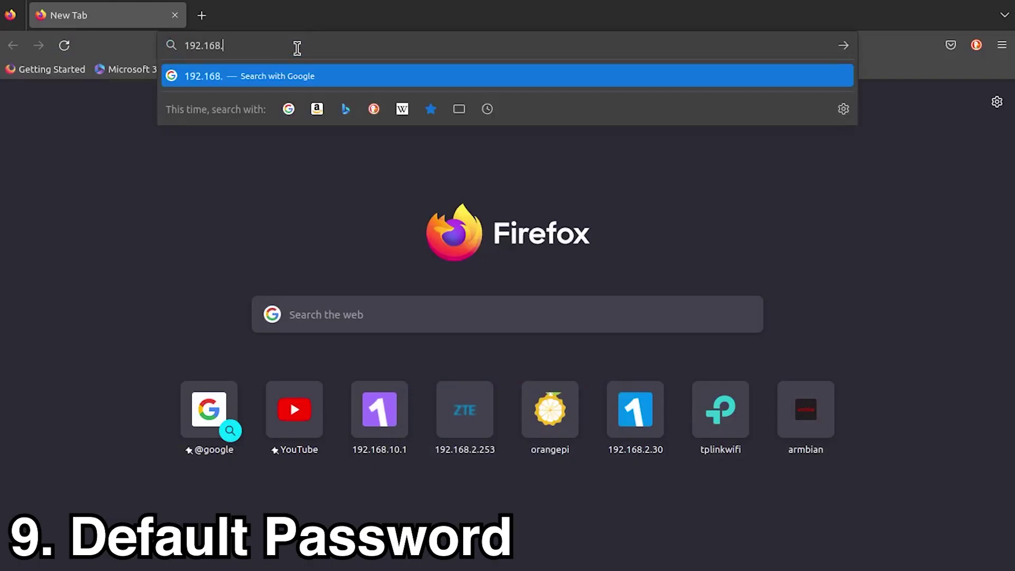
text(2.1)
key(Return)
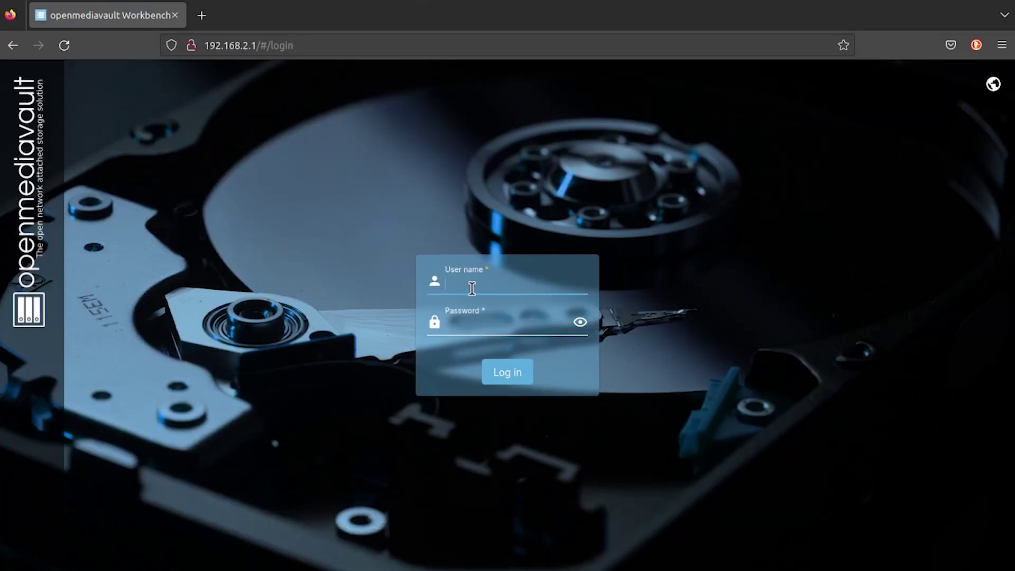
click(504, 322)
key(Return)
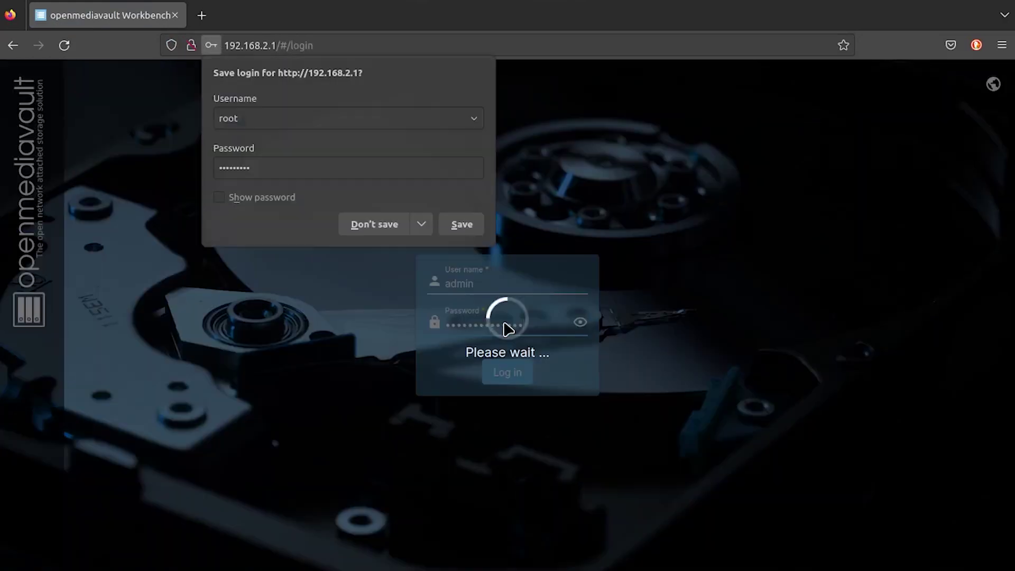
click(356, 229)
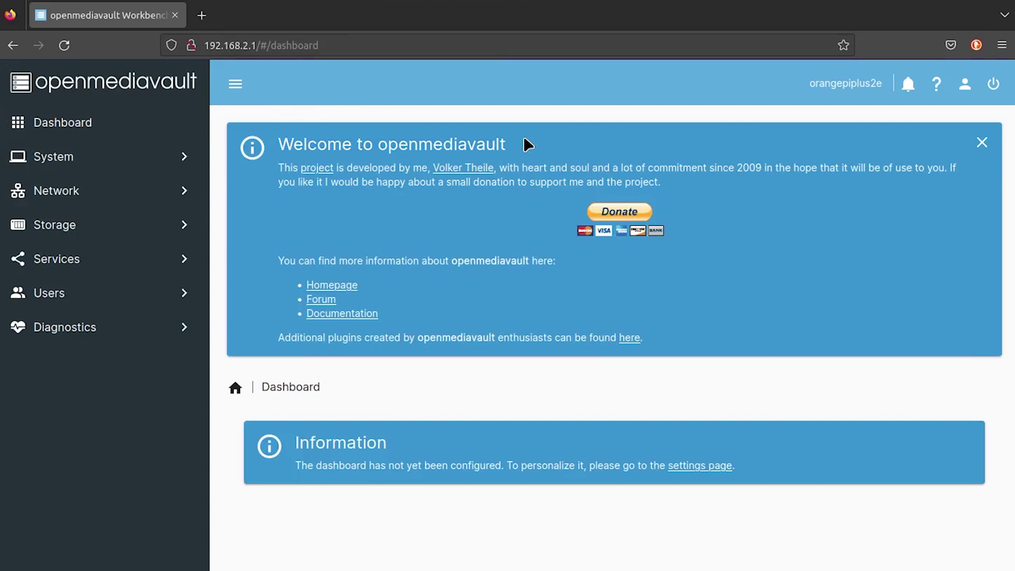
Step: Enable all dashboard widgets, save them, and change the admin password
click(686, 467)
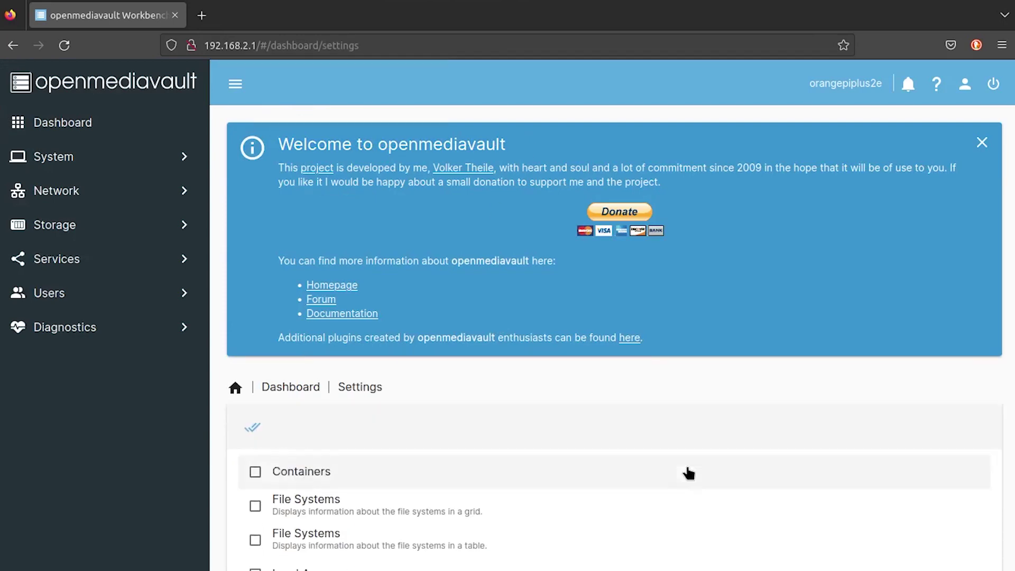
scroll(442, 483, down, 10)
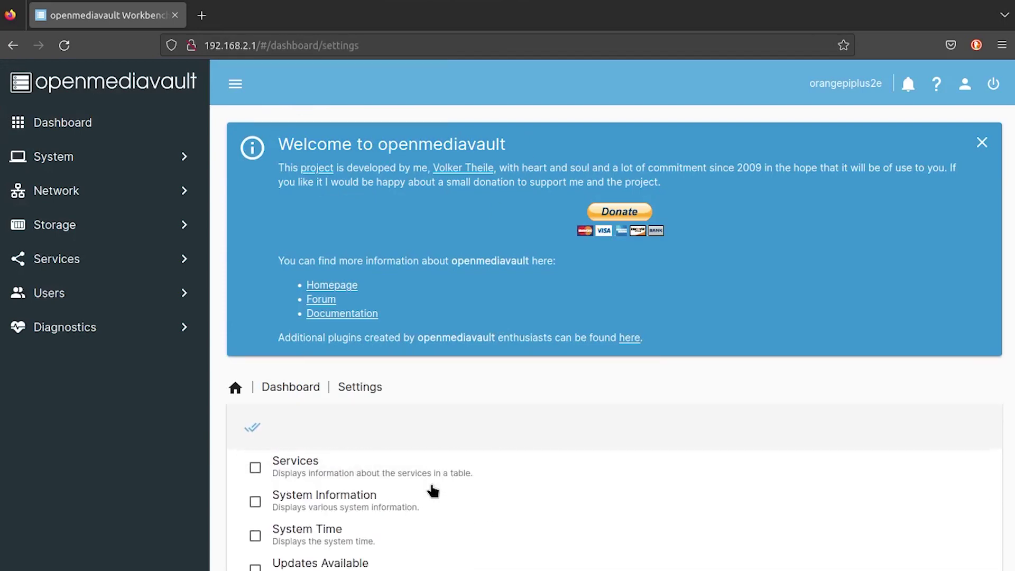
click(252, 427)
click(949, 556)
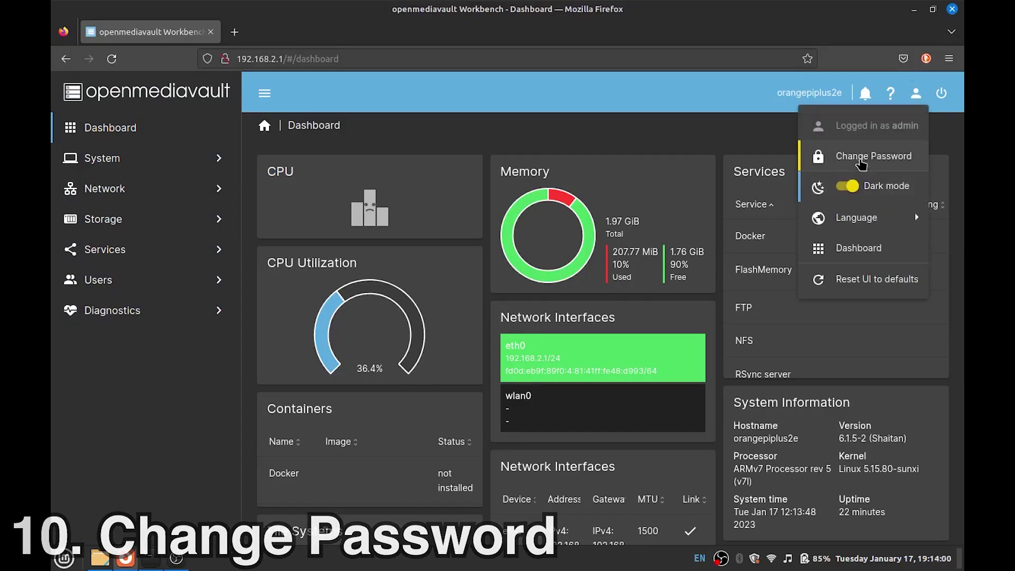
click(862, 156)
click(920, 259)
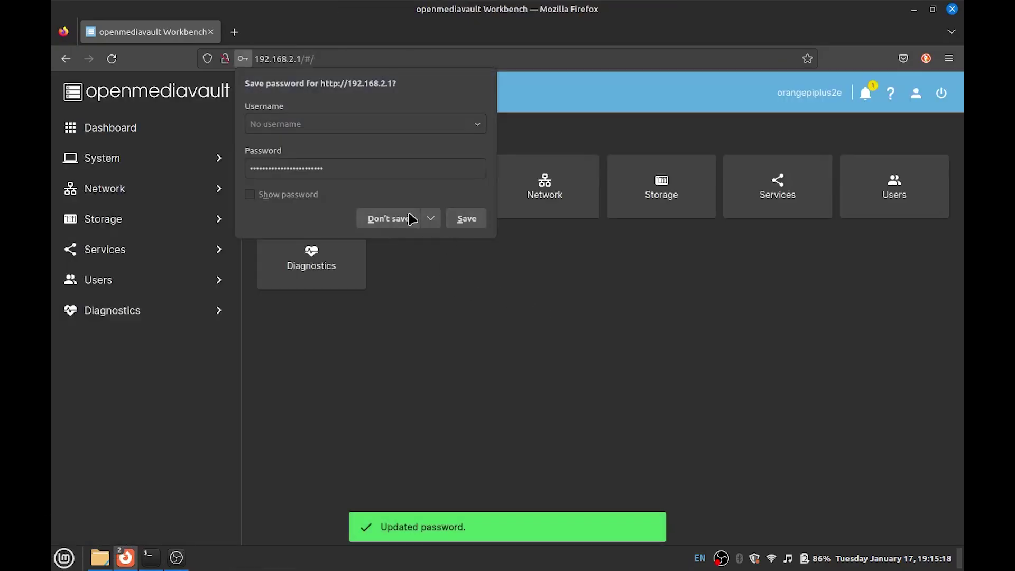
Step: Refresh the disk list and select the newly listed /dev/mmcblk0 disk
click(411, 219)
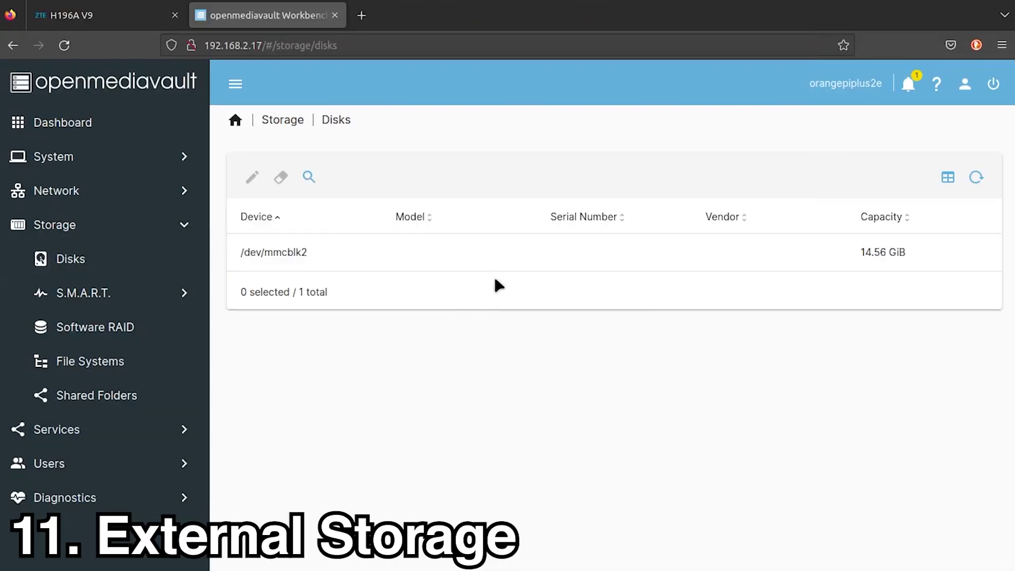
click(977, 174)
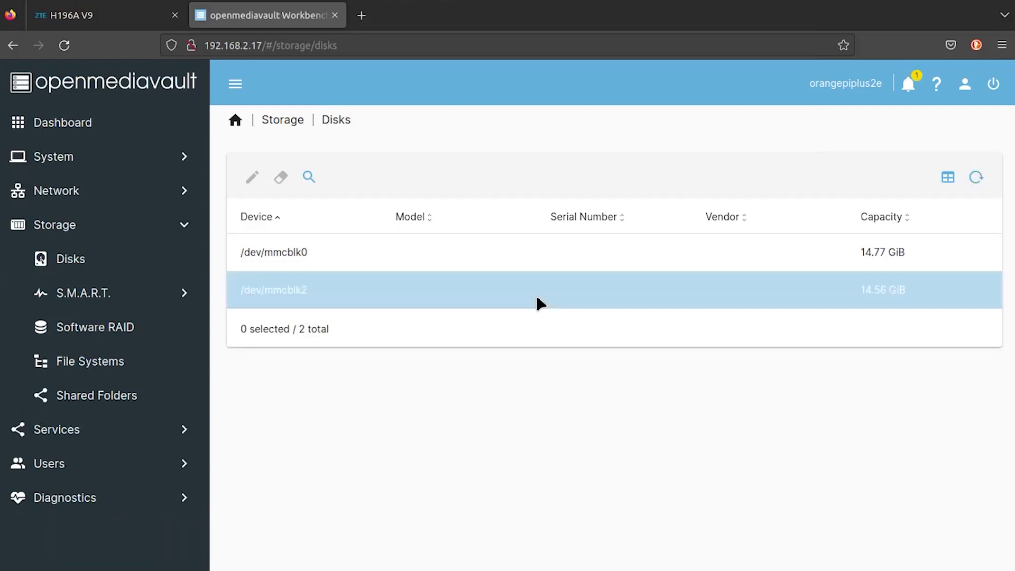
click(889, 247)
Step: Mount /dev/mmcblk0p1 with an 80% warning threshold and tag sd-card
click(106, 364)
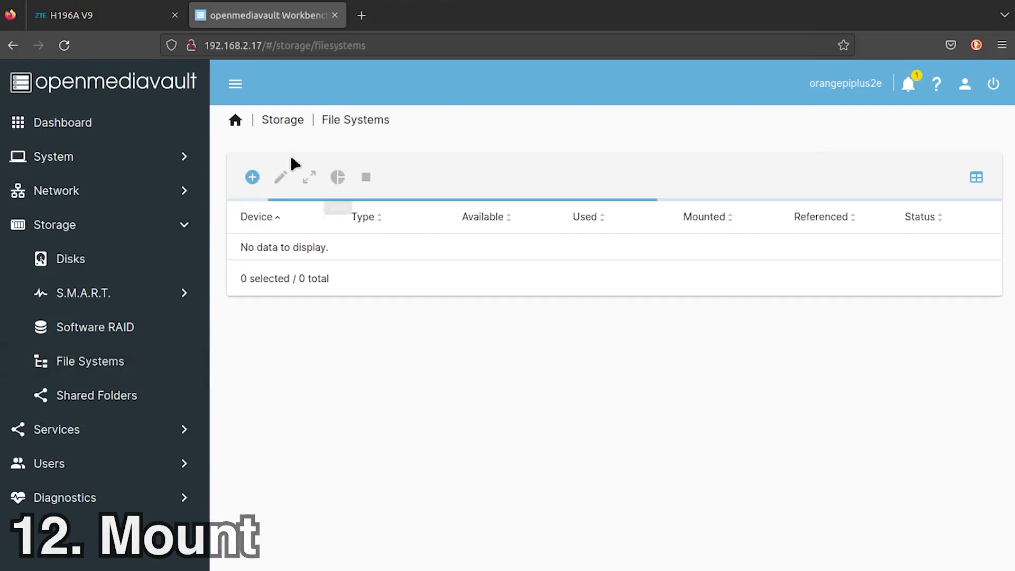
click(252, 176)
click(294, 247)
click(370, 182)
click(378, 188)
click(295, 226)
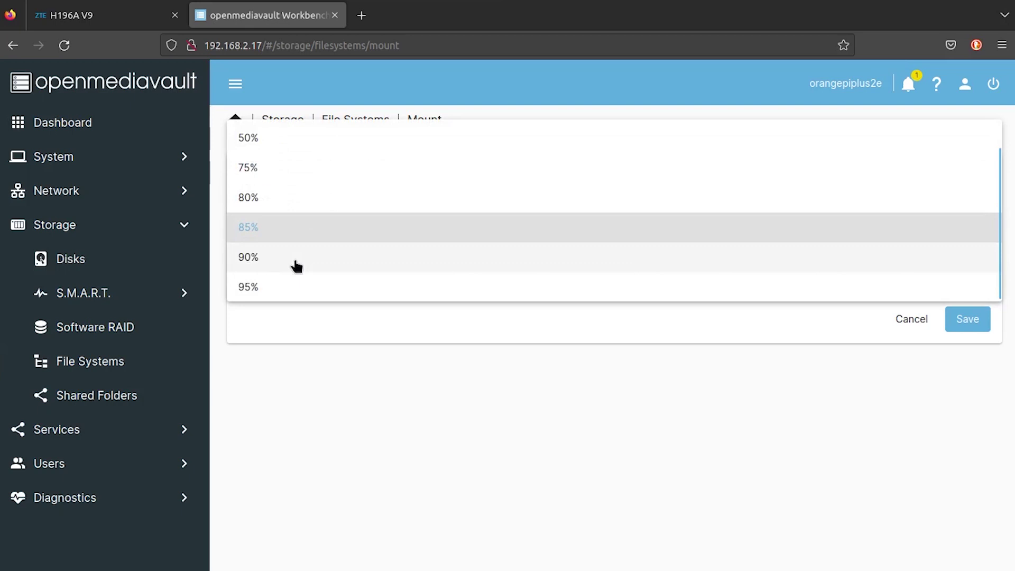
click(296, 195)
click(348, 273)
text(sd)
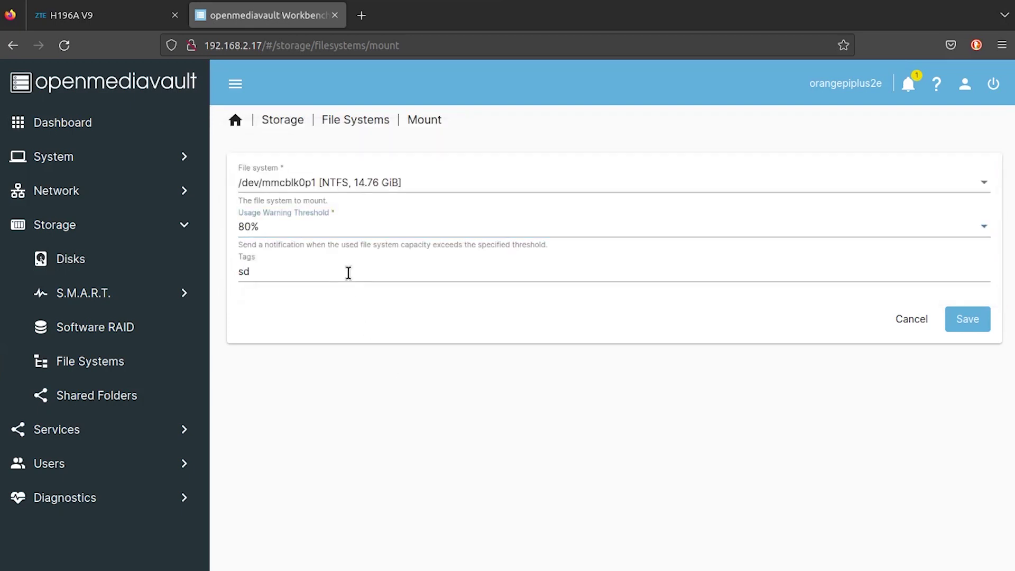
text(-card)
key(Return)
click(979, 321)
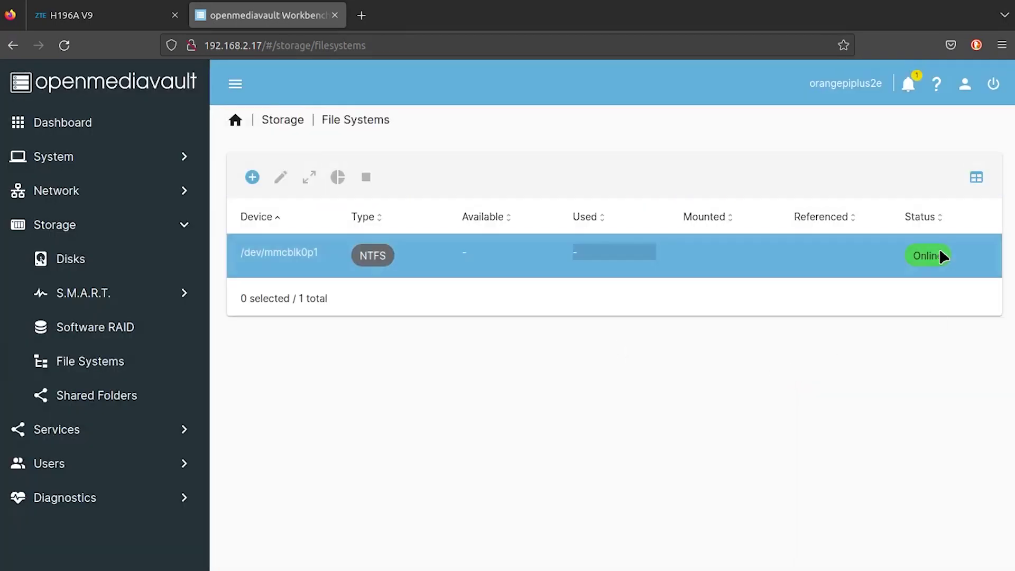
Step: Apply pending changes and fill in a new shared folder on sd-card named 'OrangePi NAS'
click(983, 143)
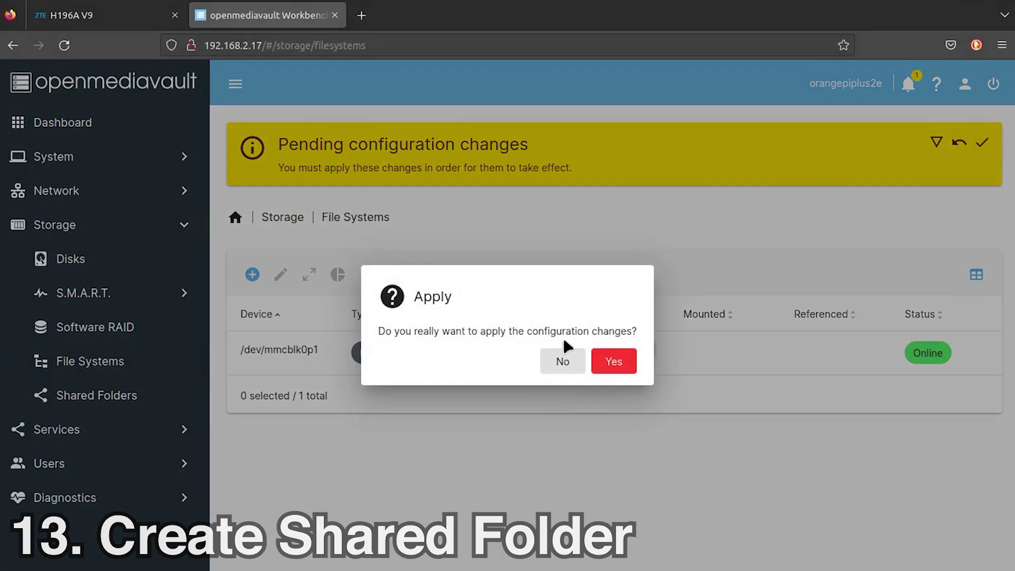
click(613, 361)
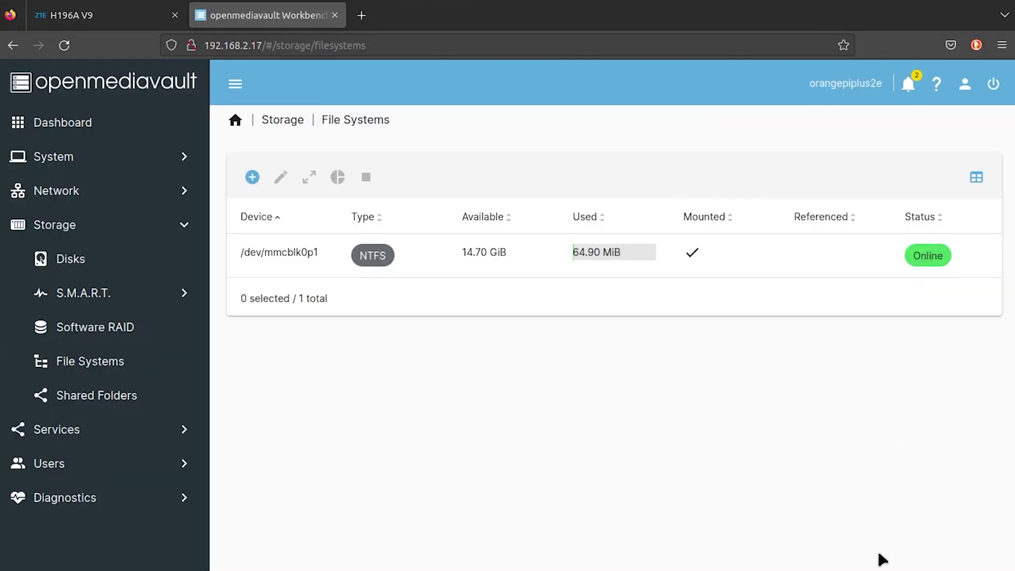
click(120, 405)
click(252, 177)
click(290, 222)
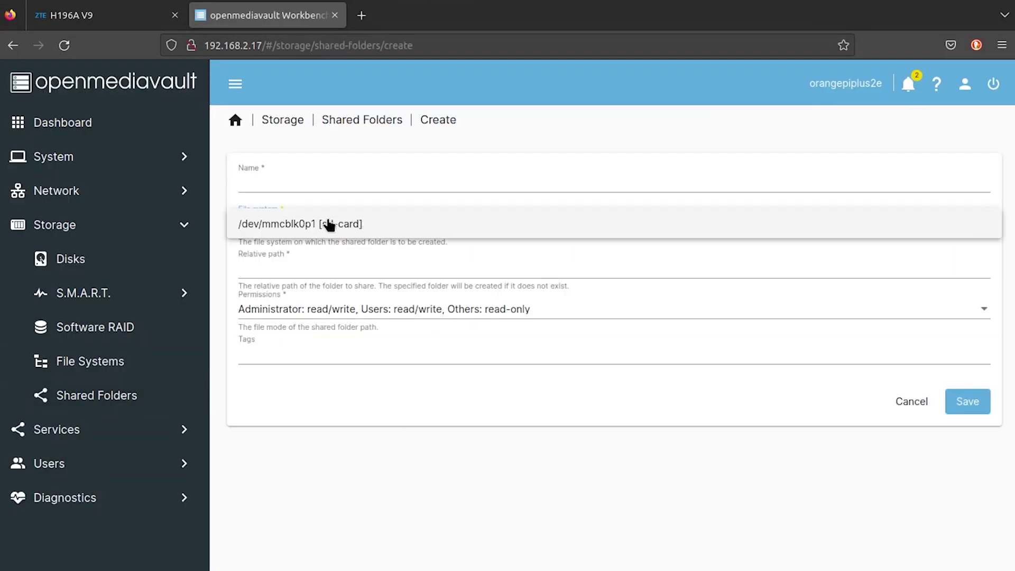
click(326, 221)
click(317, 182)
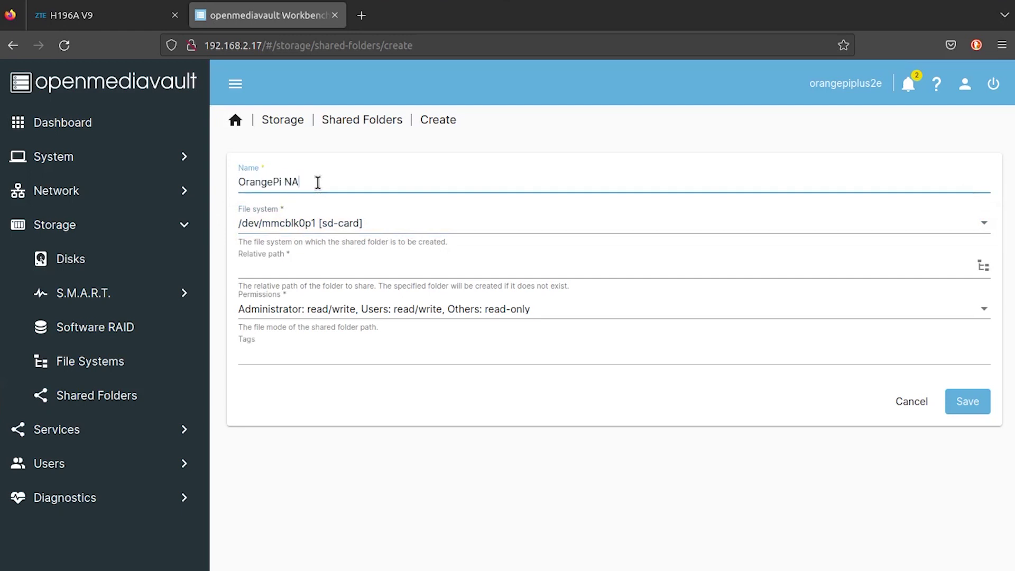
text(OrangePi NAS)
click(390, 312)
click(390, 316)
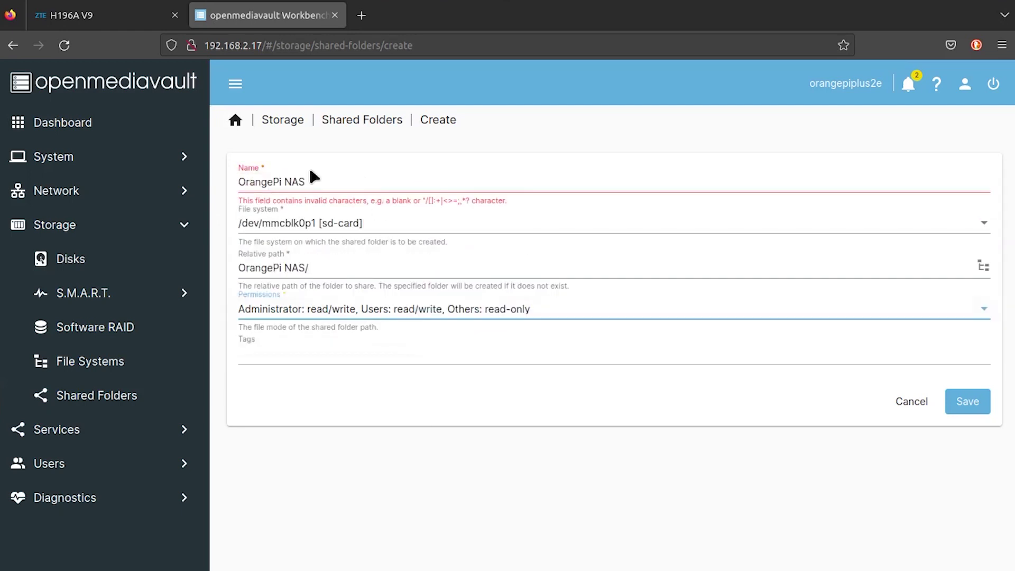
Step: Correct the folder name to 'OrangePi-NAS' and save the shared folder
click(295, 183)
key(BackSpace)
text(-)
click(405, 535)
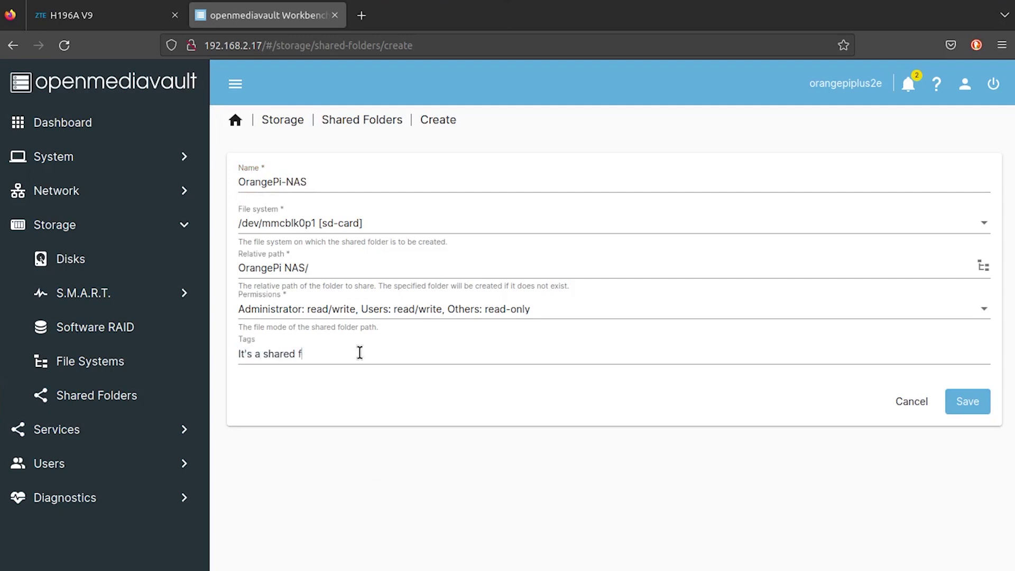
click(968, 401)
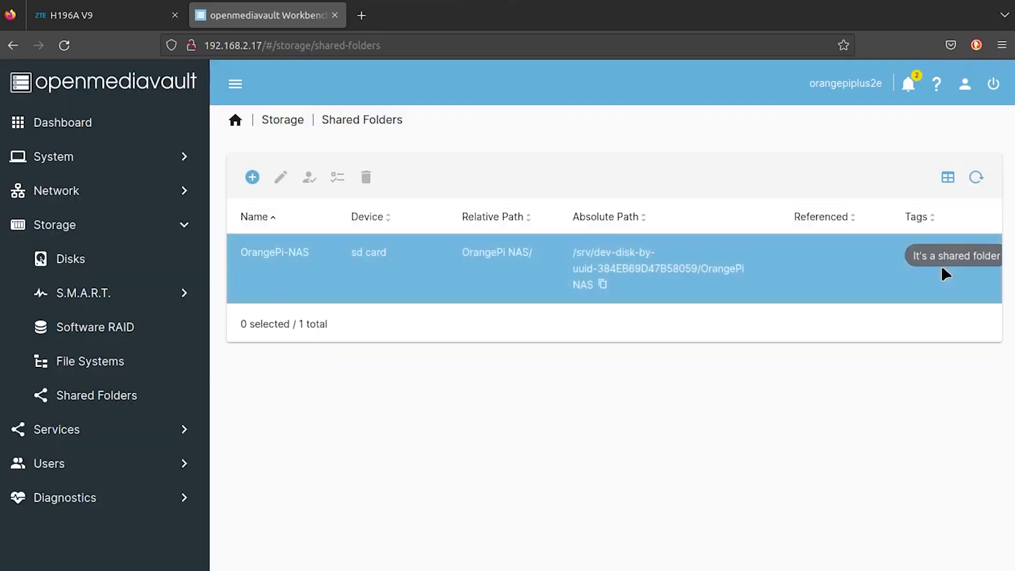
Step: Apply the changes and give user and group Read/Write privileges on OrangePi-NAS
click(982, 143)
click(614, 361)
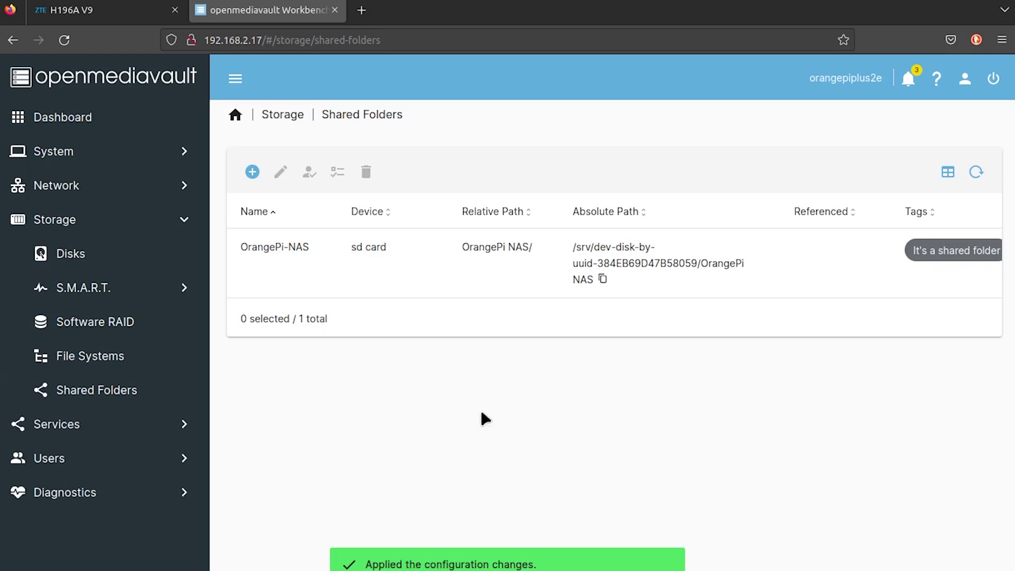
click(539, 263)
click(312, 176)
click(678, 317)
click(677, 368)
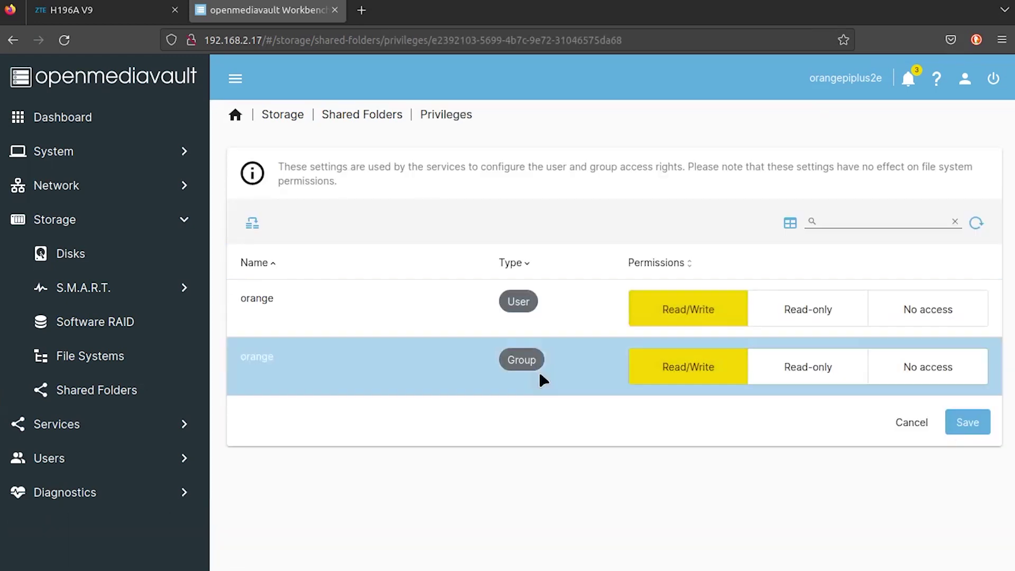
click(967, 423)
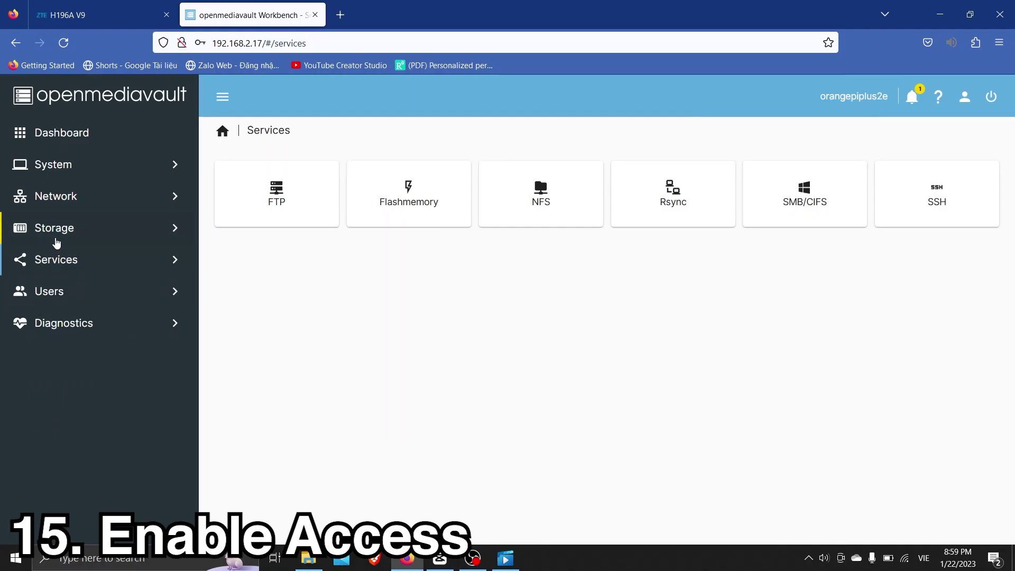
Step: Enable the SMB/CIFS service in OpenMediaVault and save its settings
click(115, 239)
click(123, 260)
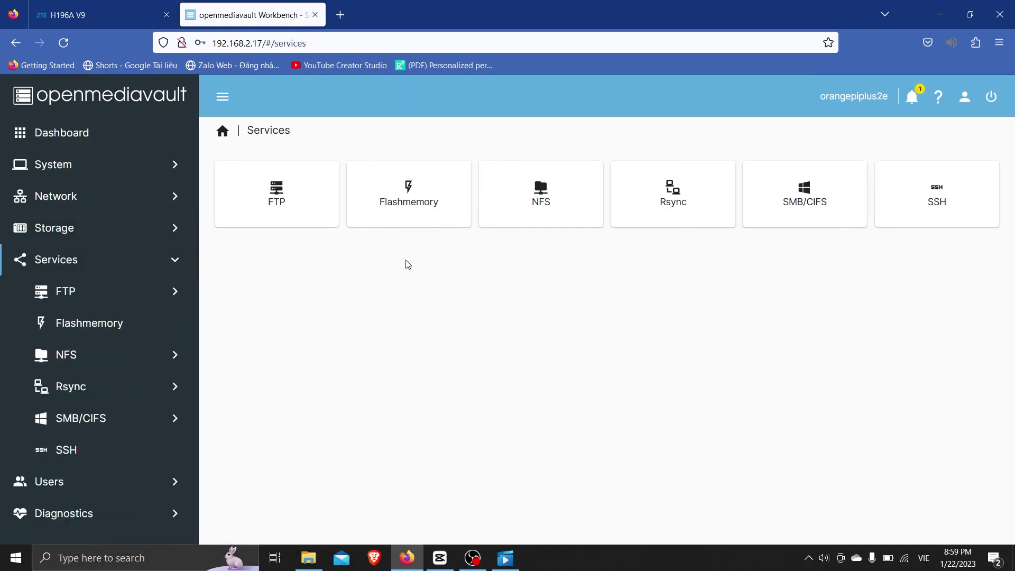
click(819, 219)
click(476, 213)
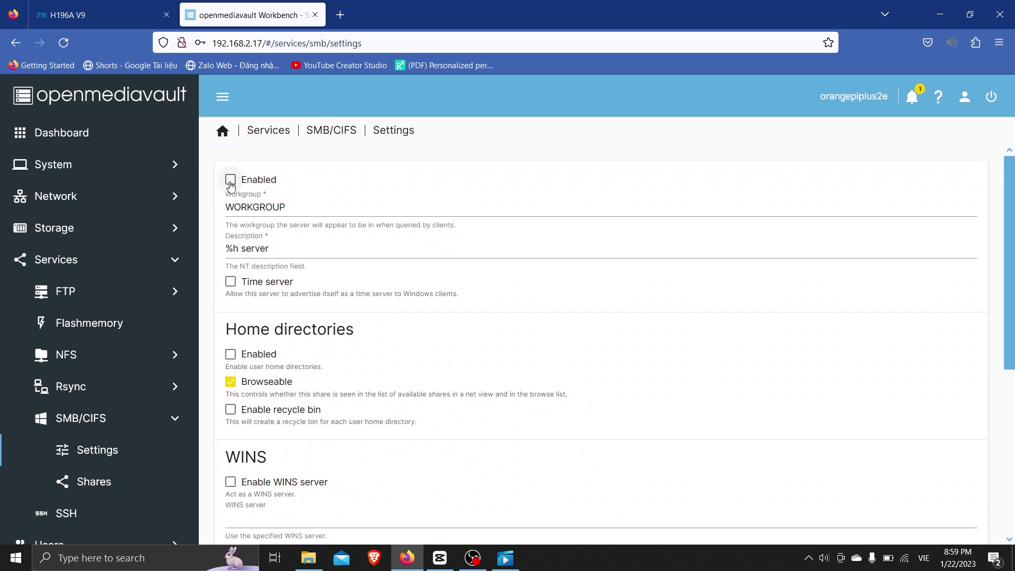
scroll(276, 246, down, 2)
scroll(275, 246, down, 5)
click(967, 508)
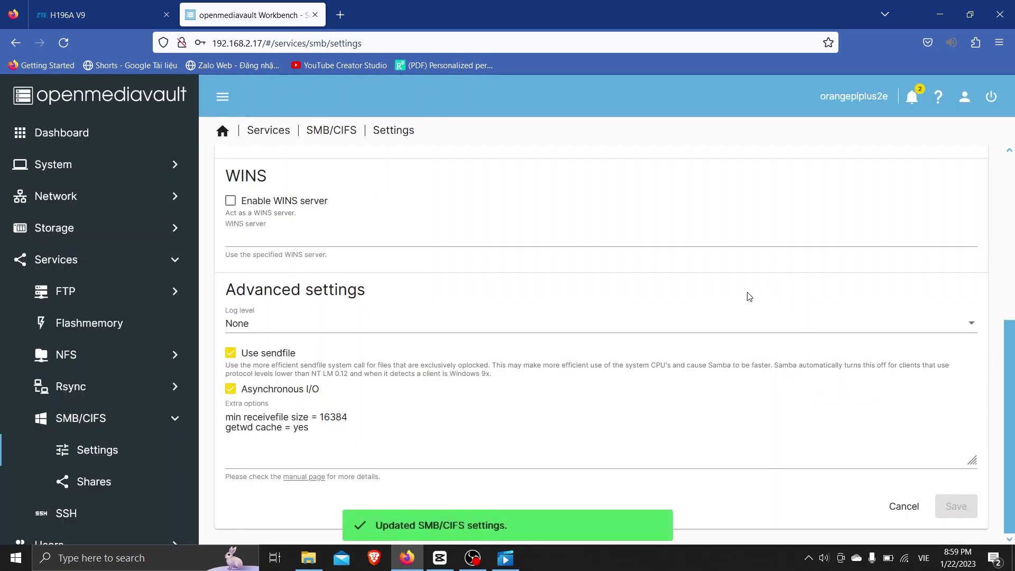
Step: Add an SMB share for the OrangePi-NAS shared folder with public access set to No
click(716, 262)
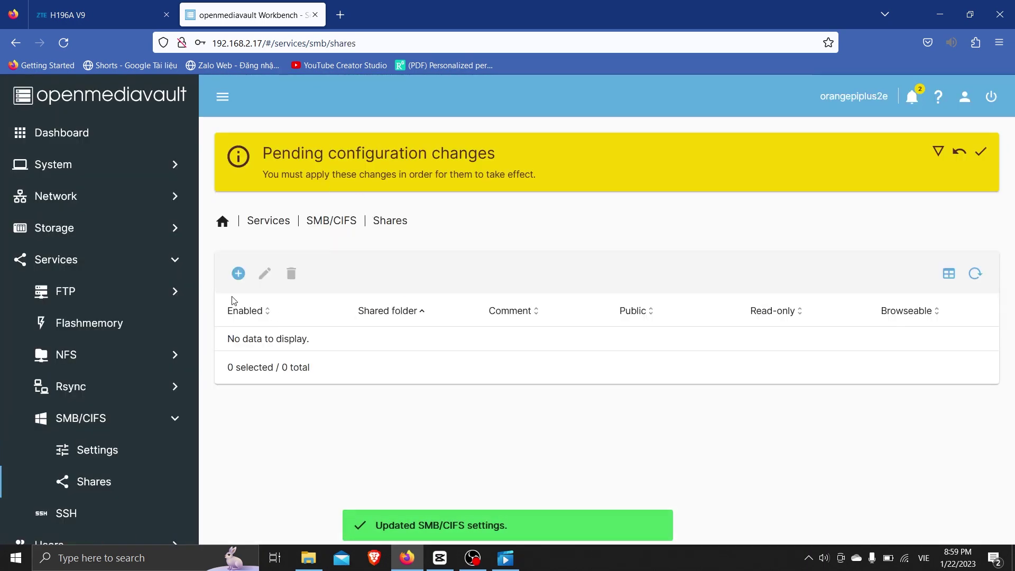
click(235, 272)
click(260, 297)
click(275, 304)
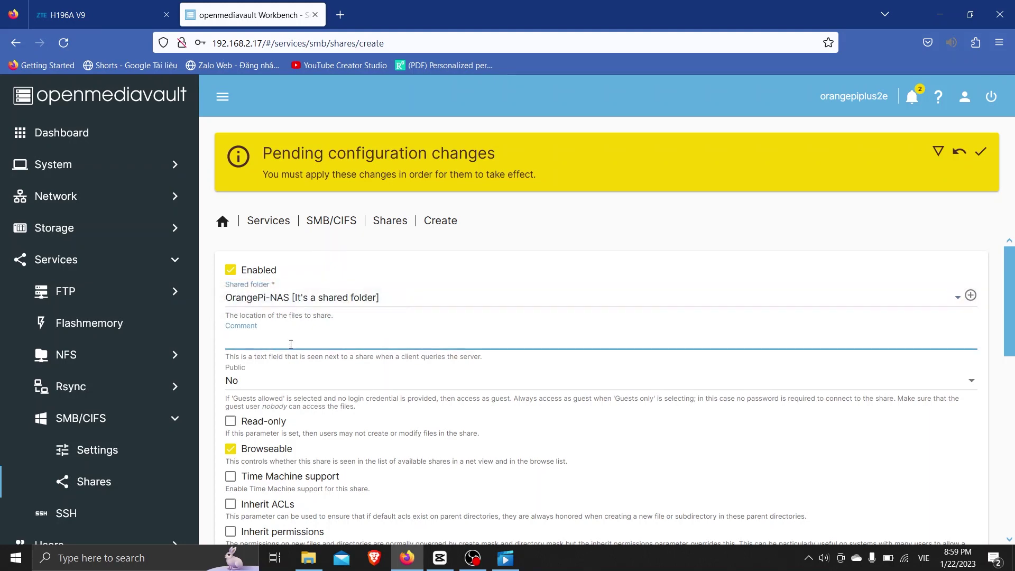
click(288, 381)
scroll(288, 380, down, 1)
click(285, 311)
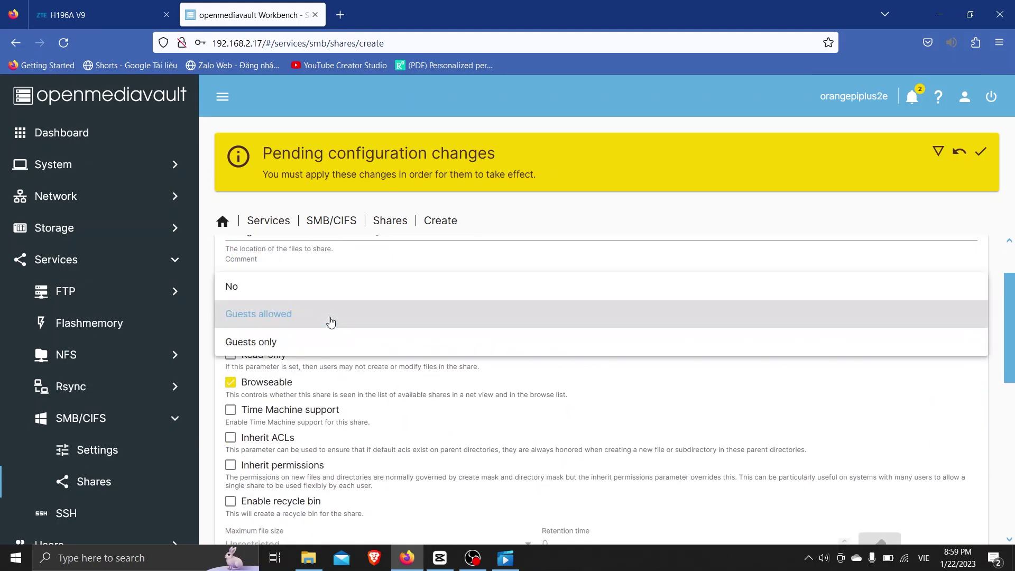
scroll(330, 322, down, 2)
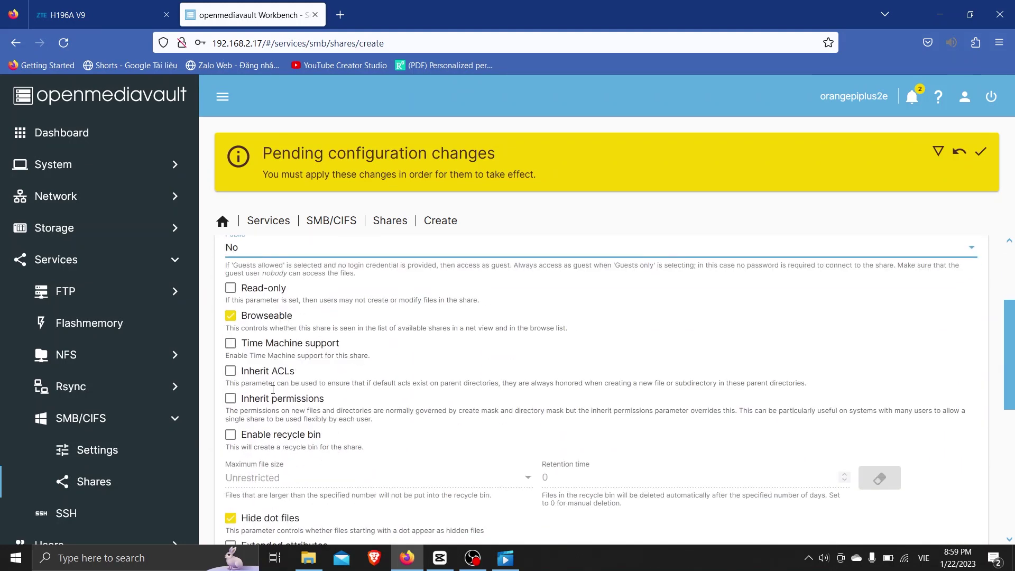
scroll(273, 389, down, 1)
scroll(463, 350, down, 4)
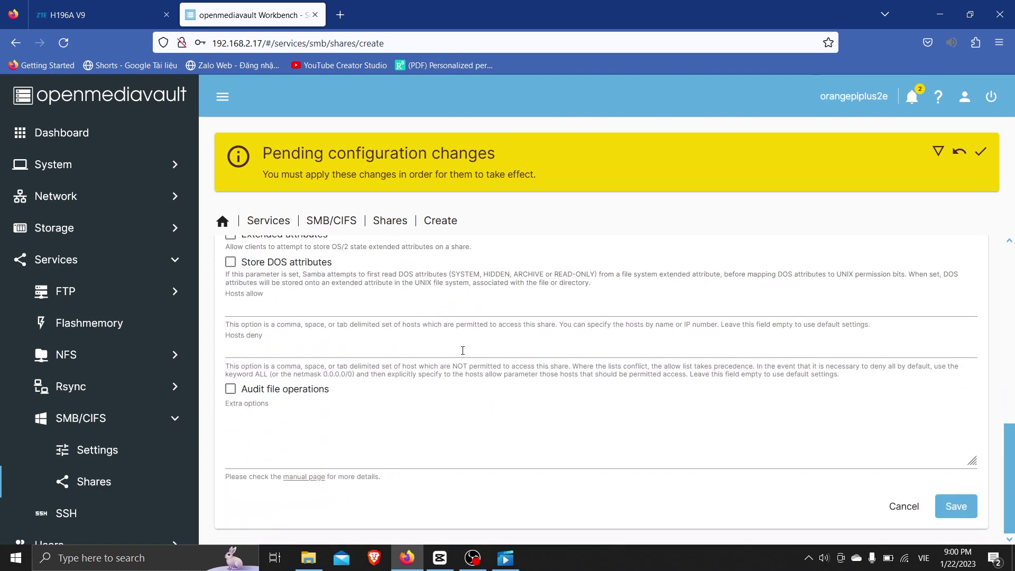
click(955, 505)
Step: Apply the pending configuration changes and confirm with Yes
click(638, 353)
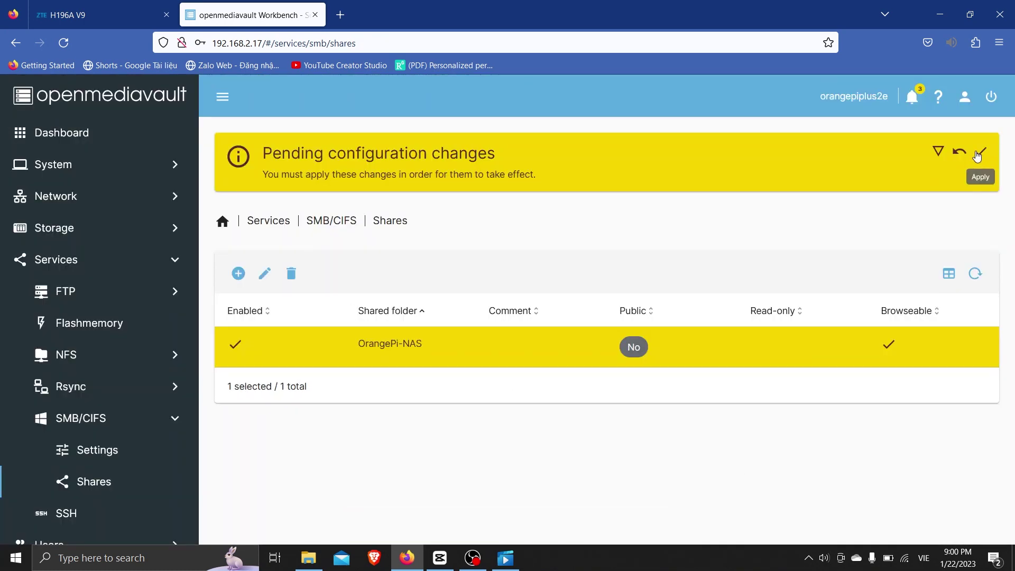
click(981, 152)
click(606, 344)
drag(542, 526, 398, 536)
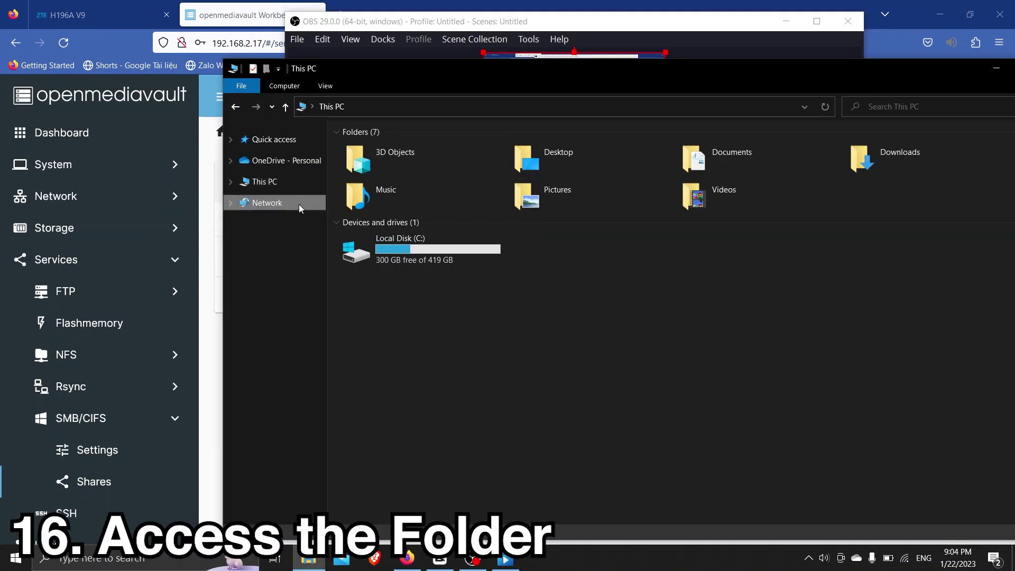
Step: Open the OrangePi-NAS share on ORANGEPIPLUS2E from Network in File Explorer
click(268, 203)
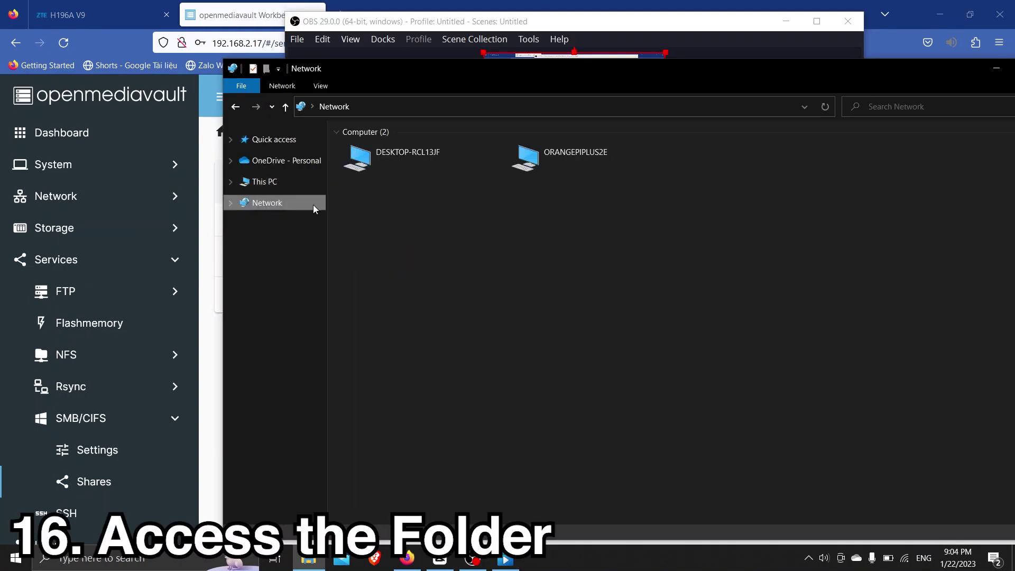
double_click(537, 164)
double_click(370, 136)
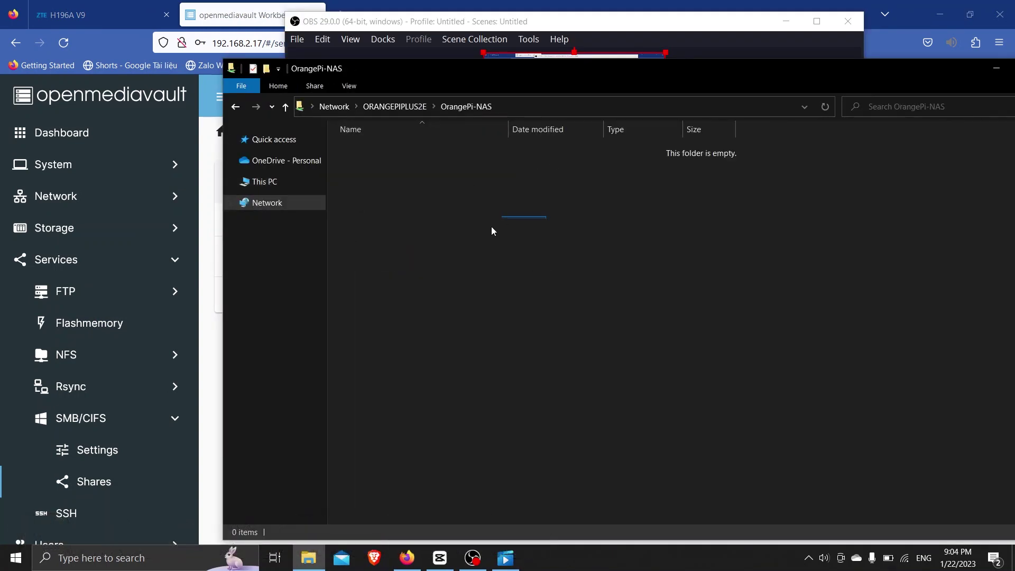
Step: Create a new folder named DONE inside the share
right_click(542, 327)
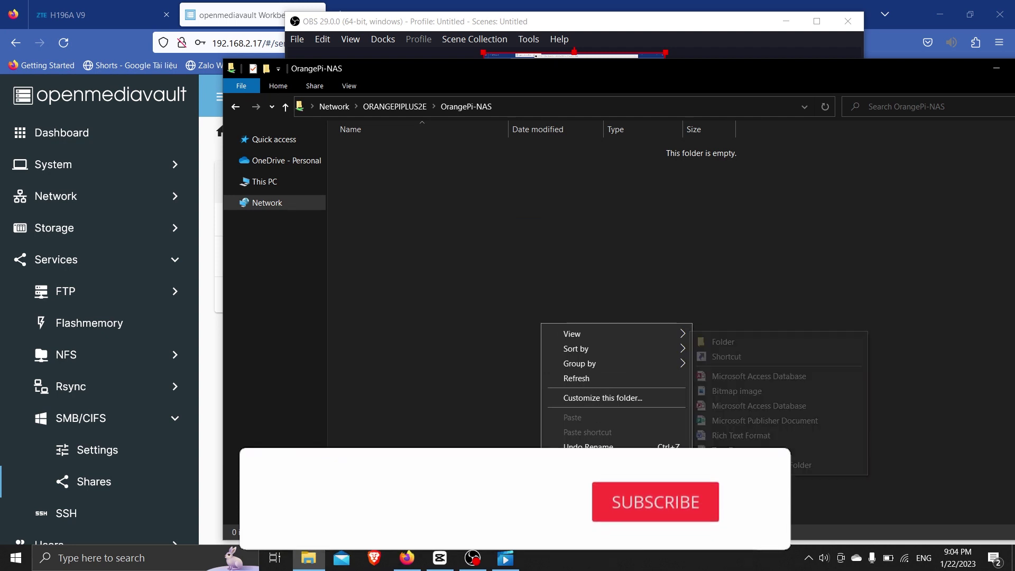
mouse_move(608, 467)
click(758, 343)
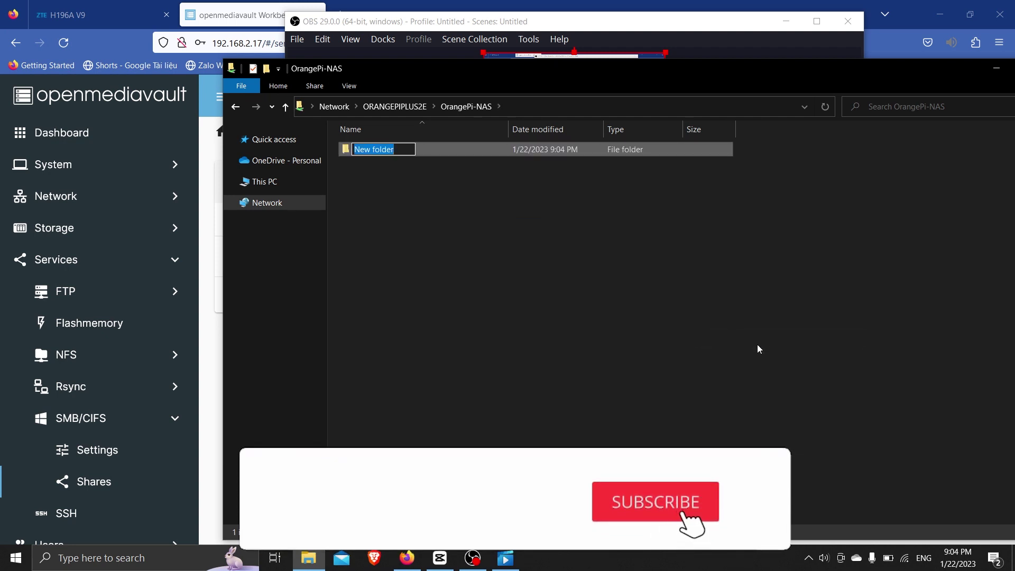
text(DONE)
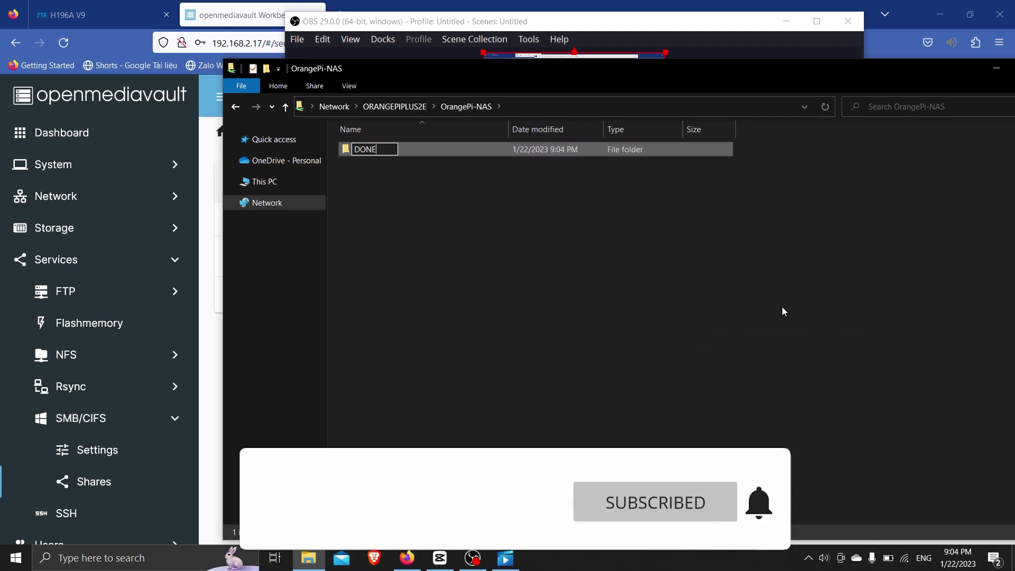
key(Return)
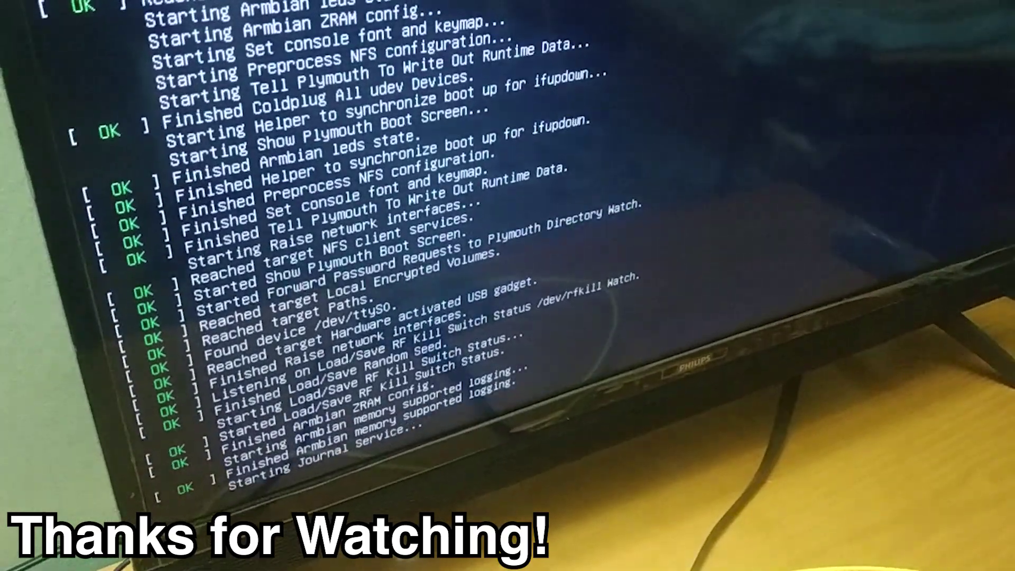